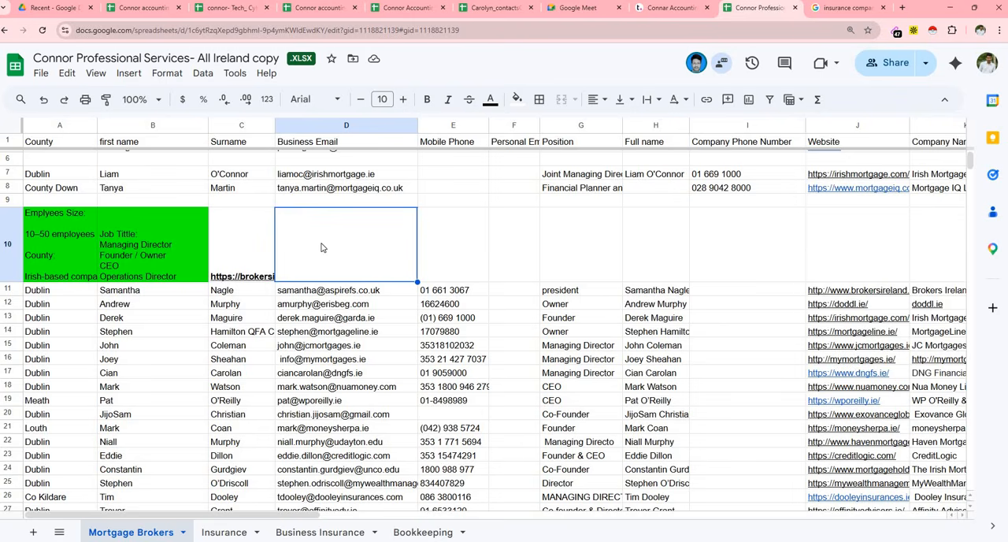
- Read the employee size, county and job title criteria in the green cells of row 10
double_click(48, 226)
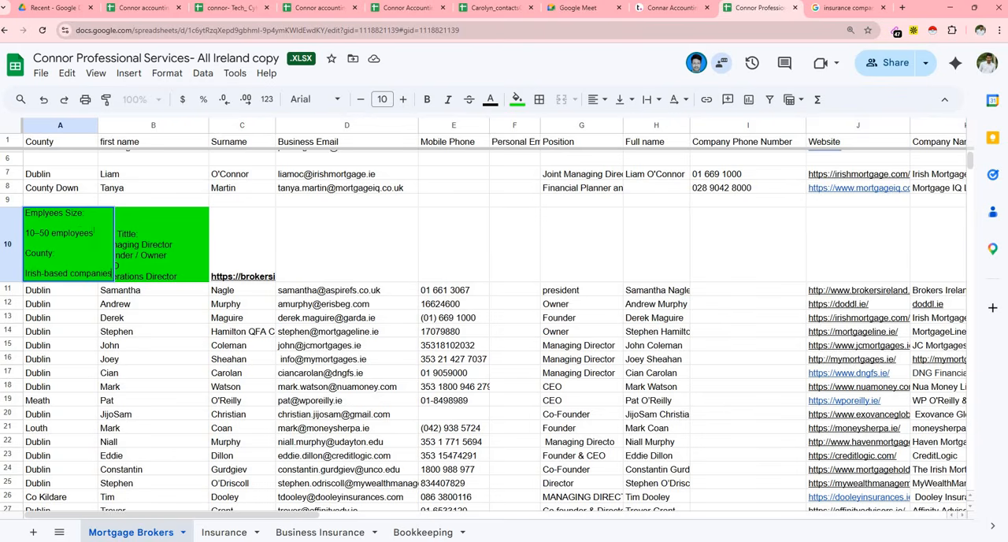
left_click_drag(26, 223, 94, 233)
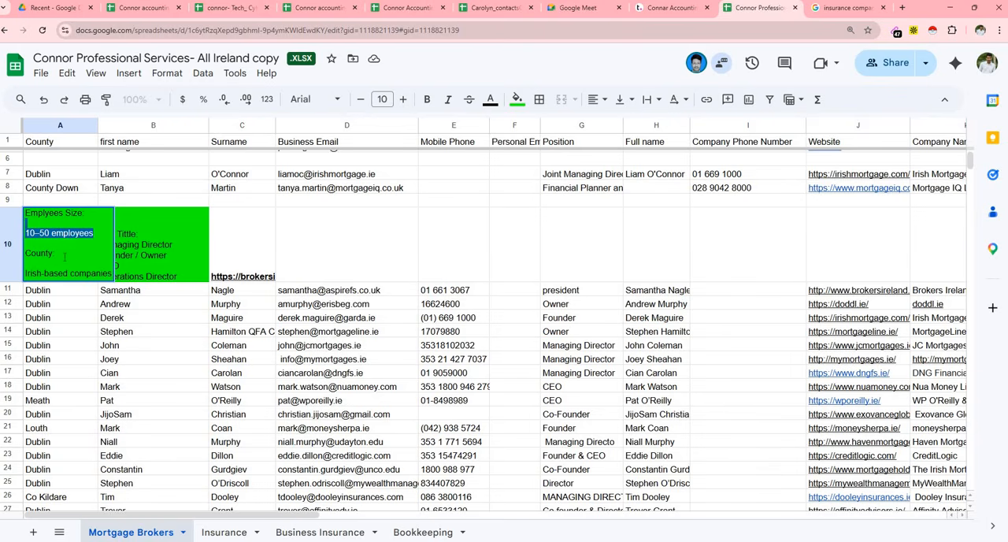
left_click(57, 254)
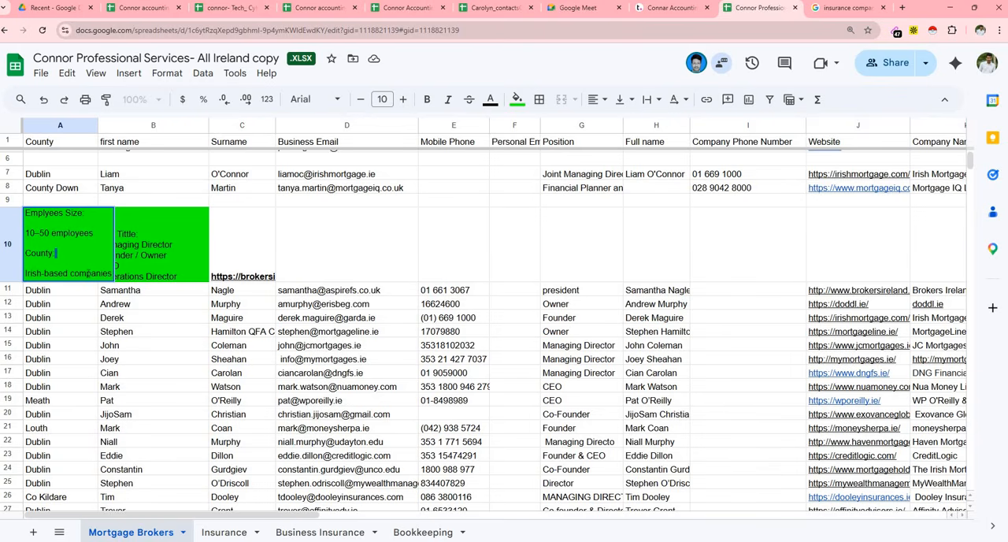
left_click_drag(110, 274, 104, 273)
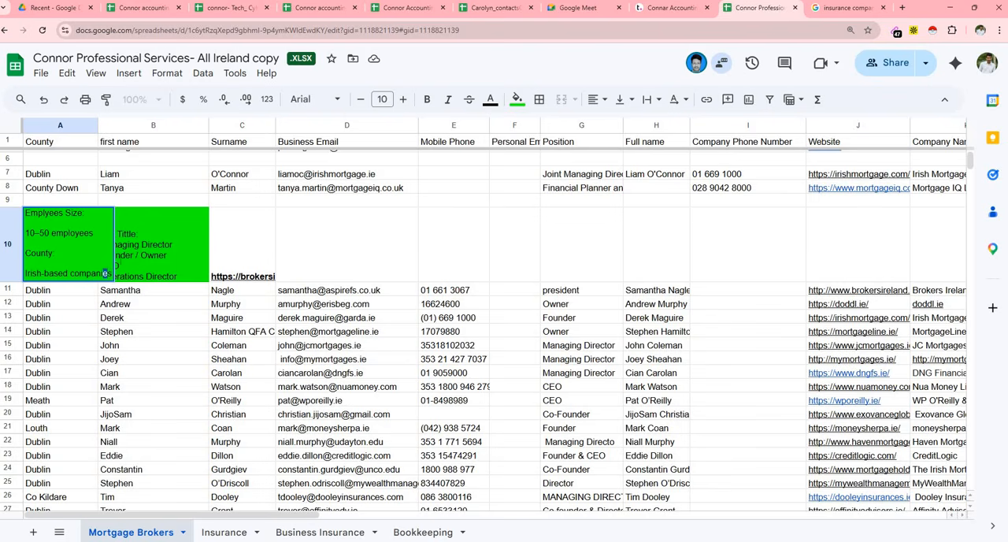
left_click(163, 245)
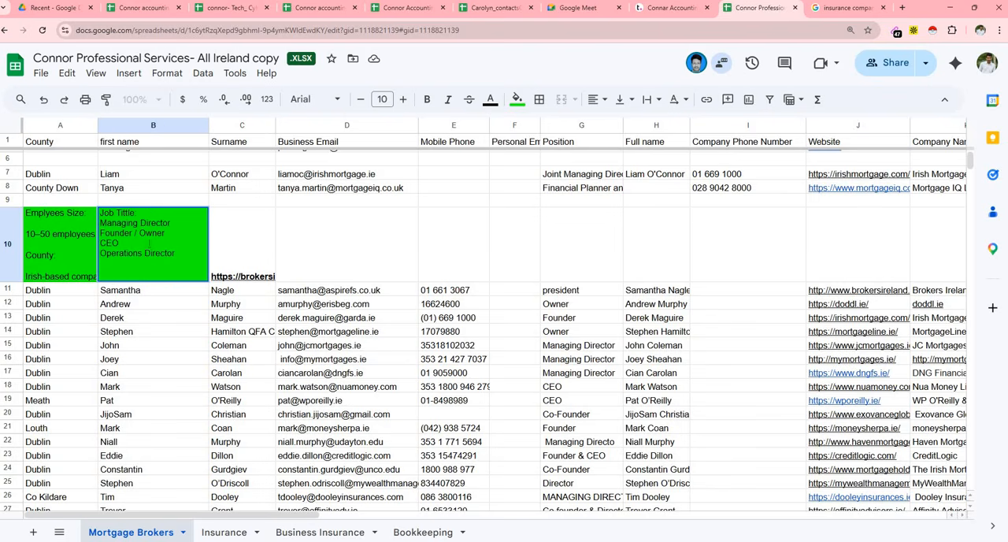
left_click(159, 294)
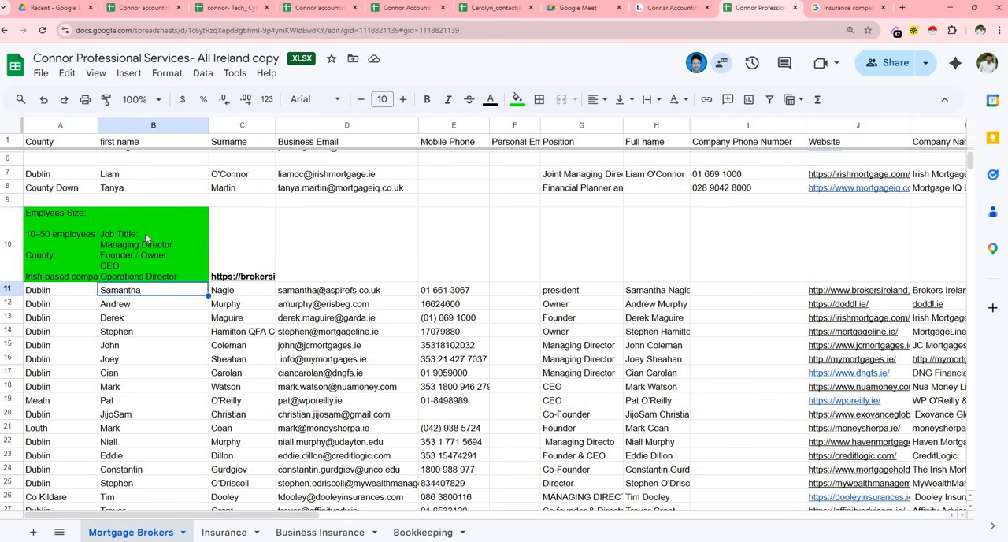
left_click(144, 235)
- Select cell A109 in the empty rows below the last mortgage broker entry
scroll(155, 256, "down", 20)
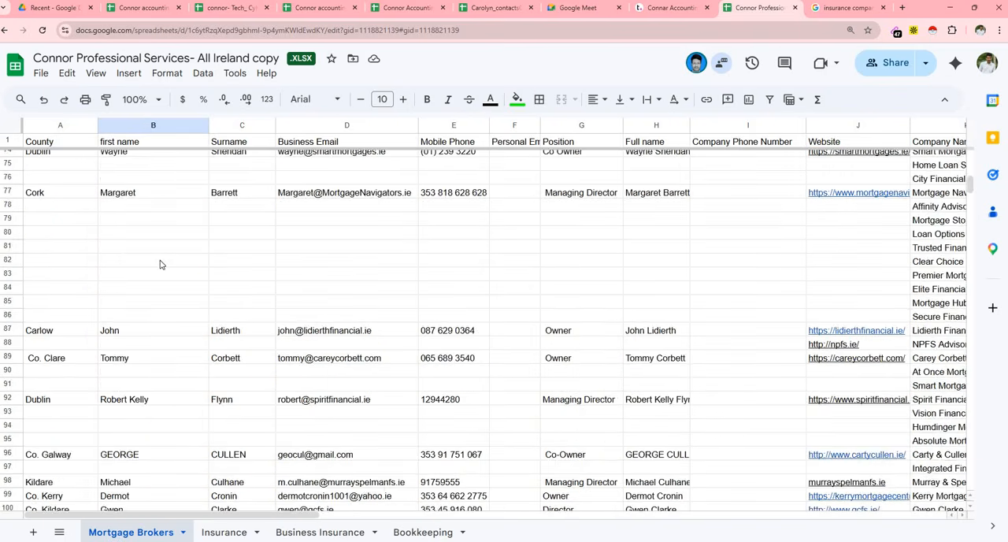
scroll(143, 276, "up", 1)
left_click(69, 261)
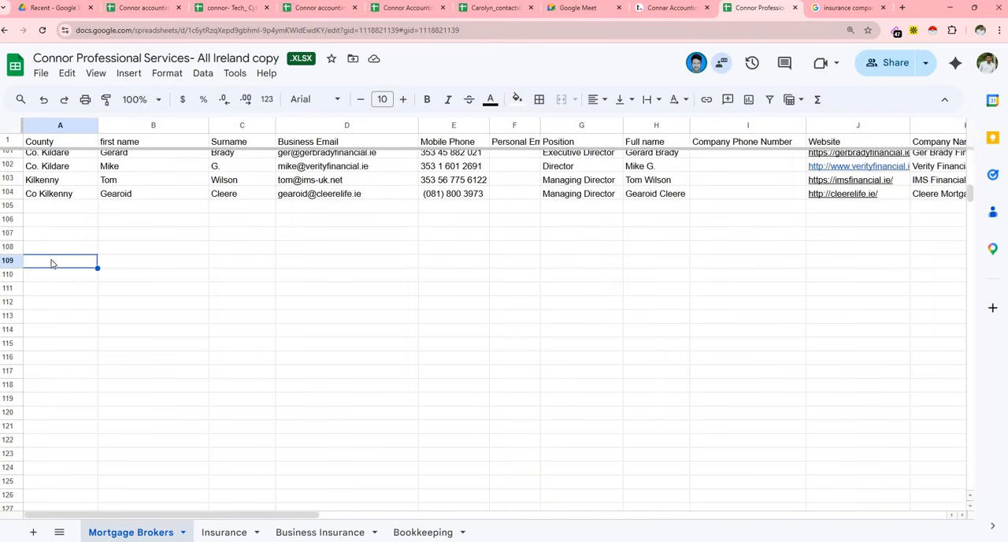
- Switch to the Google Places results and search for "mortgage brokers dublin ireland" instead
left_click(846, 7)
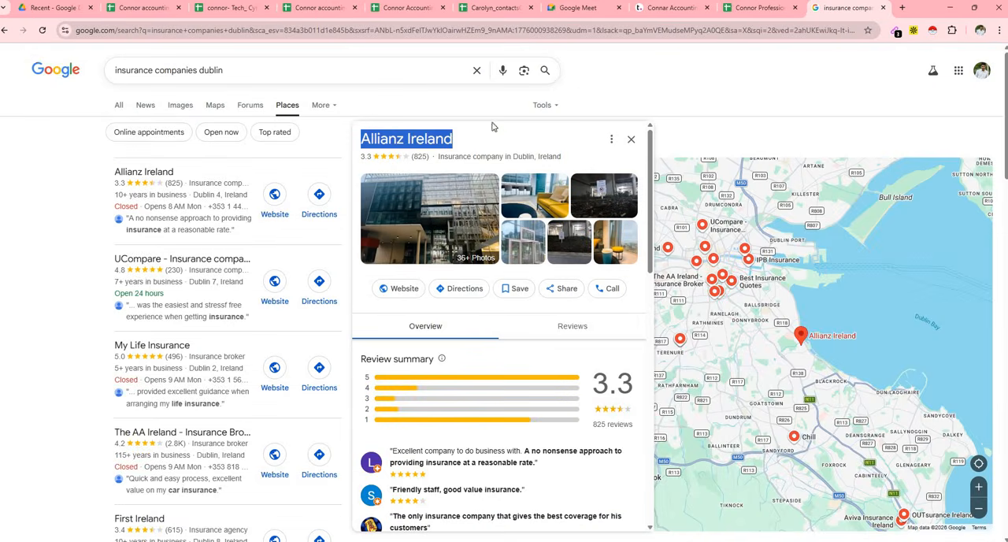
left_click(477, 70)
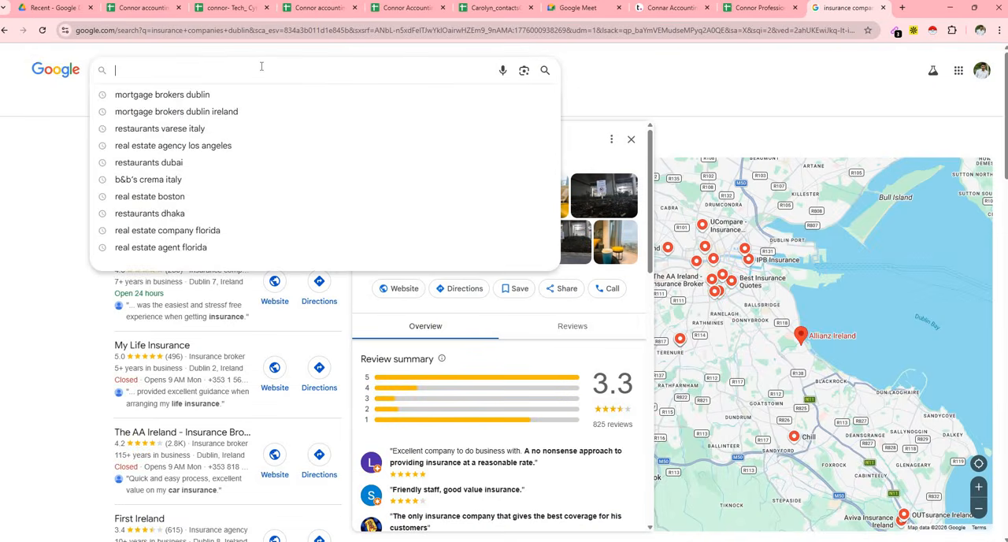
type("Mortgage")
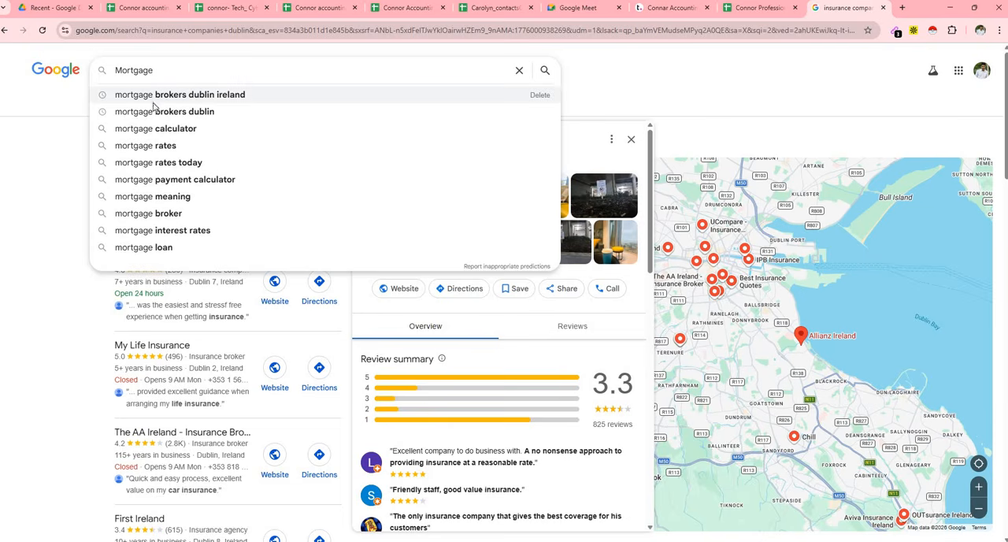
left_click(216, 99)
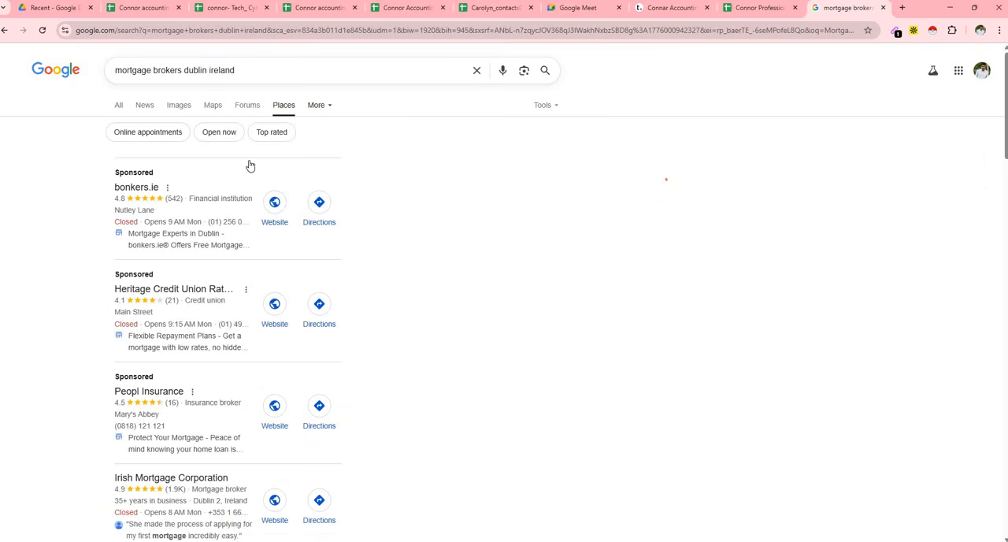
- Look through the mortgage broker listings in Dublin for a company to research
scroll(226, 227, "down", 2)
scroll(226, 227, "down", 10)
scroll(226, 227, "up", 7)
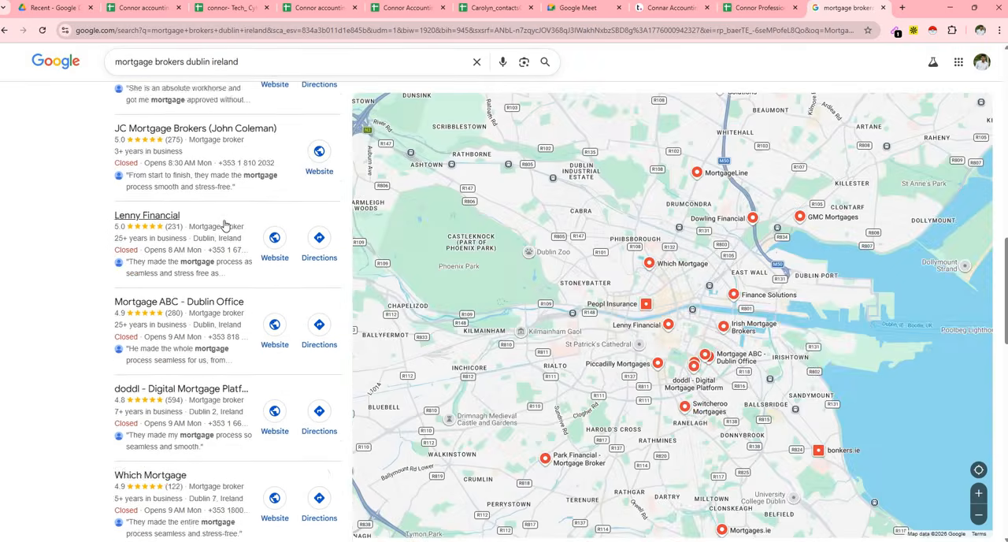
scroll(224, 226, "up", 4)
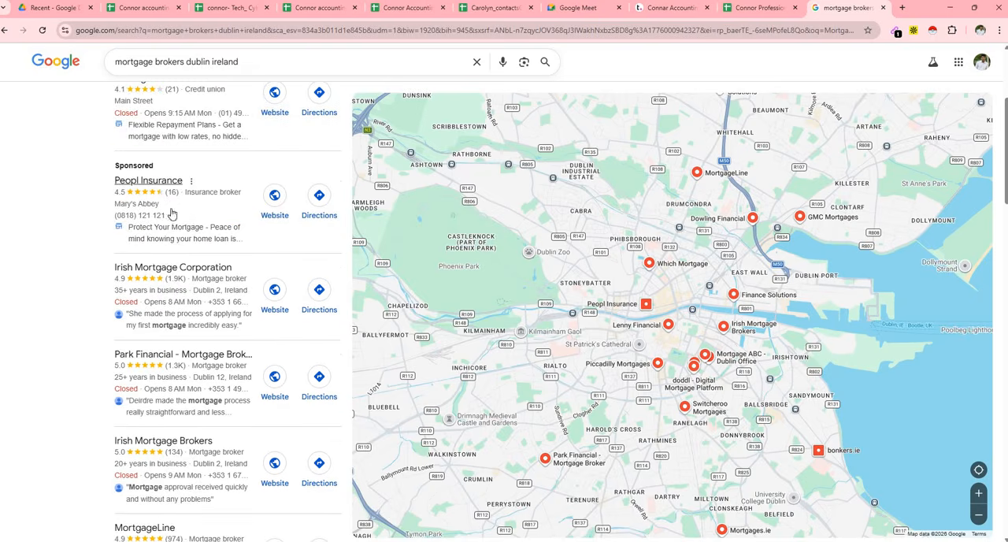
scroll(202, 236, "up", 2)
scroll(198, 247, "down", 3)
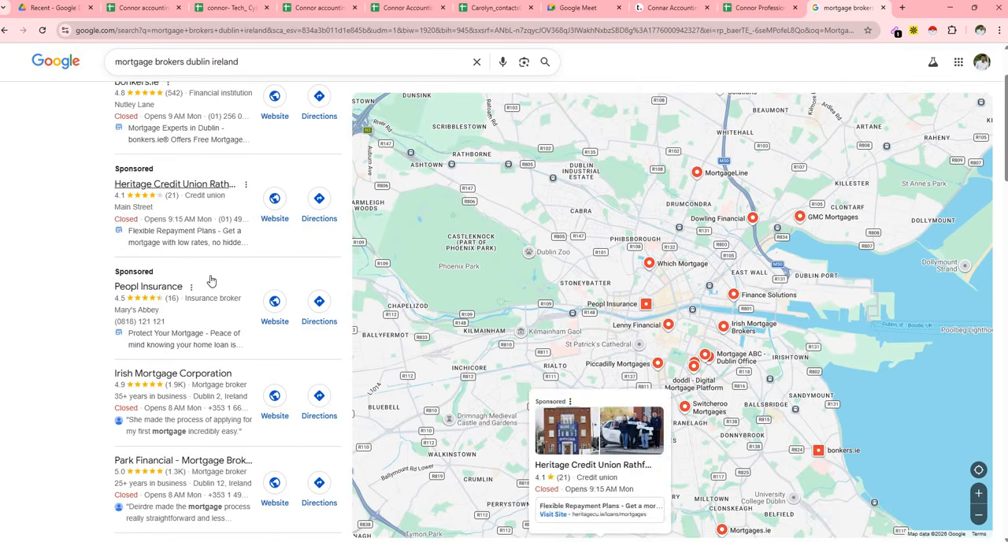
mouse_move(203, 292)
scroll(202, 292, "down", 2)
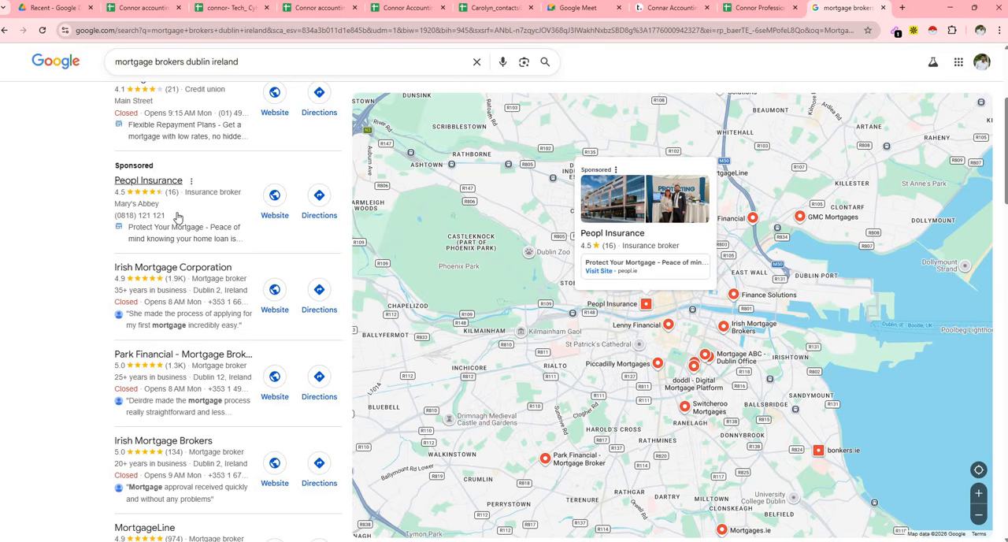
scroll(180, 218, "down", 1)
- Open the Irish Mortgage Corporation listing and bring up its website in a new tab
left_click(171, 246)
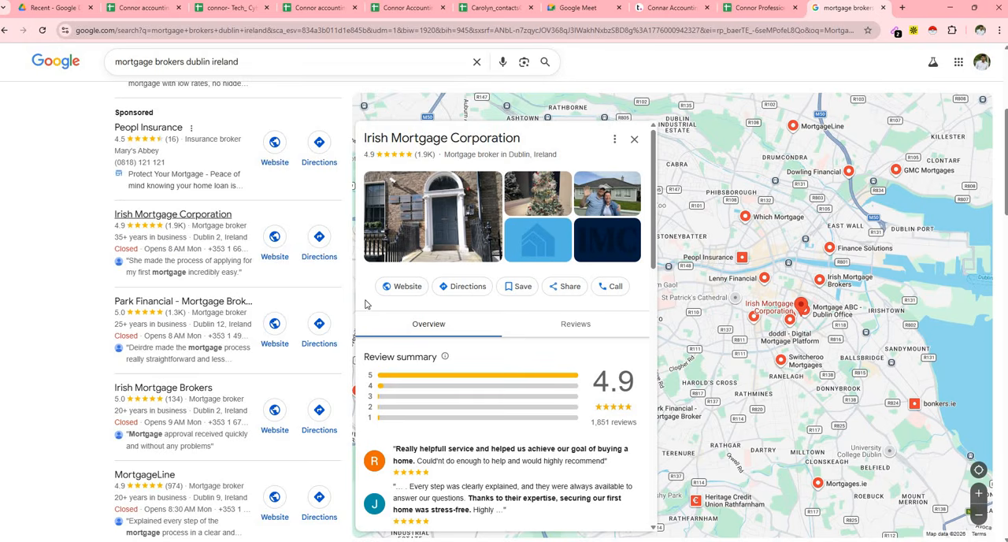
right_click(399, 289)
left_click(441, 302)
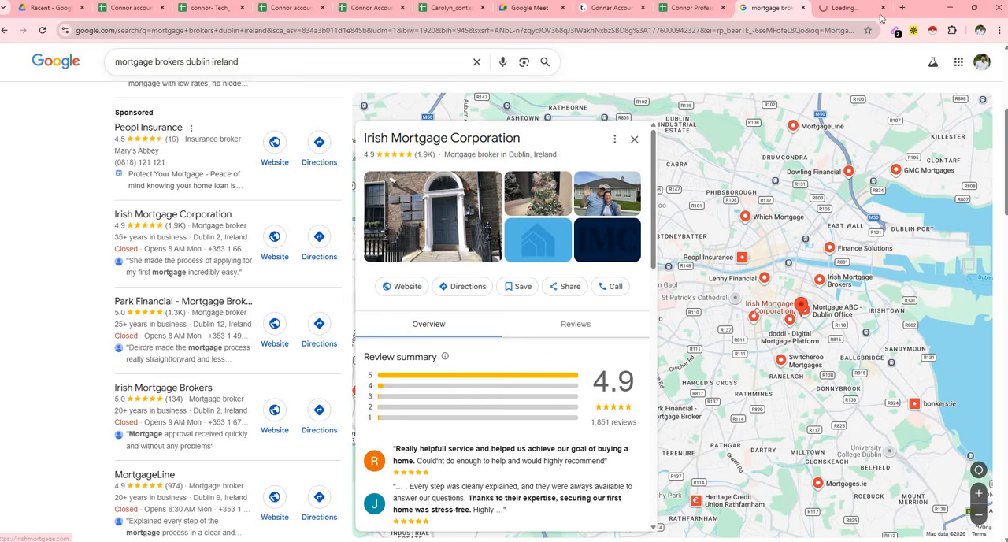
left_click(850, 8)
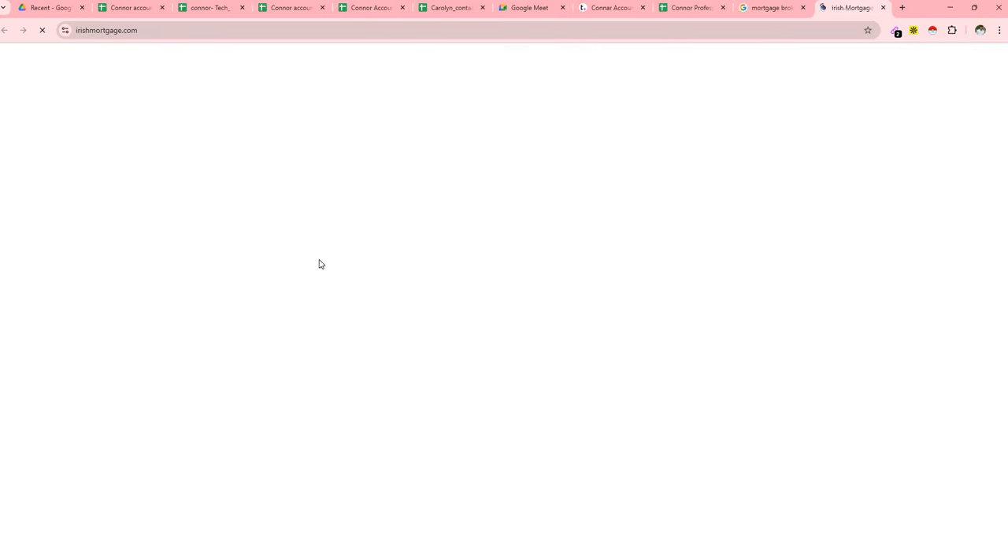
- Skim the company's homepage and open the Apollo extension to show its company details
scroll(452, 232, "down", 3)
scroll(453, 233, "down", 4)
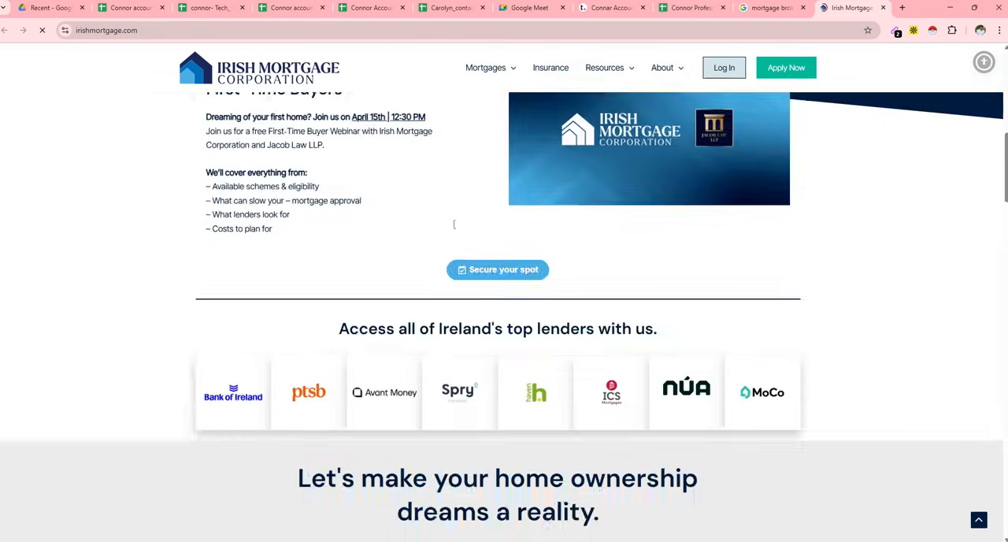
scroll(450, 218, "up", 7)
mouse_move(511, 110)
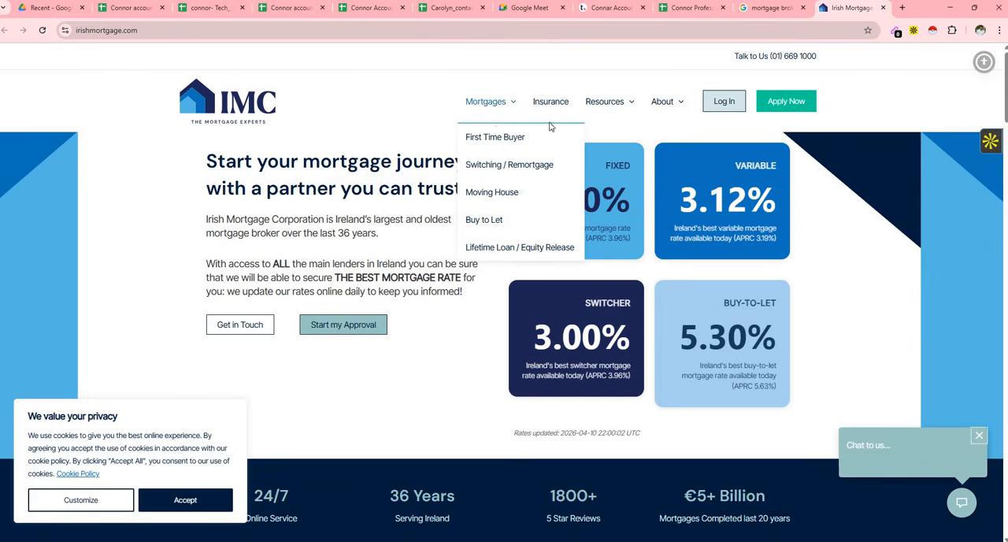
left_click(982, 143)
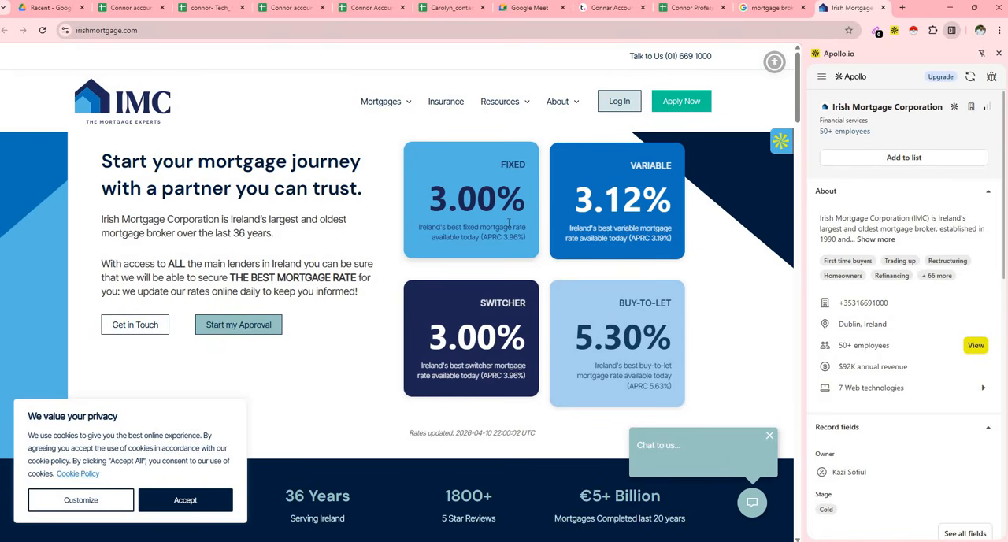
- Copy the company name Irish Mortgage Corporation from its Google listing into Company Name cell K109 of the Mortgage Brokers sheet
left_click(771, 8)
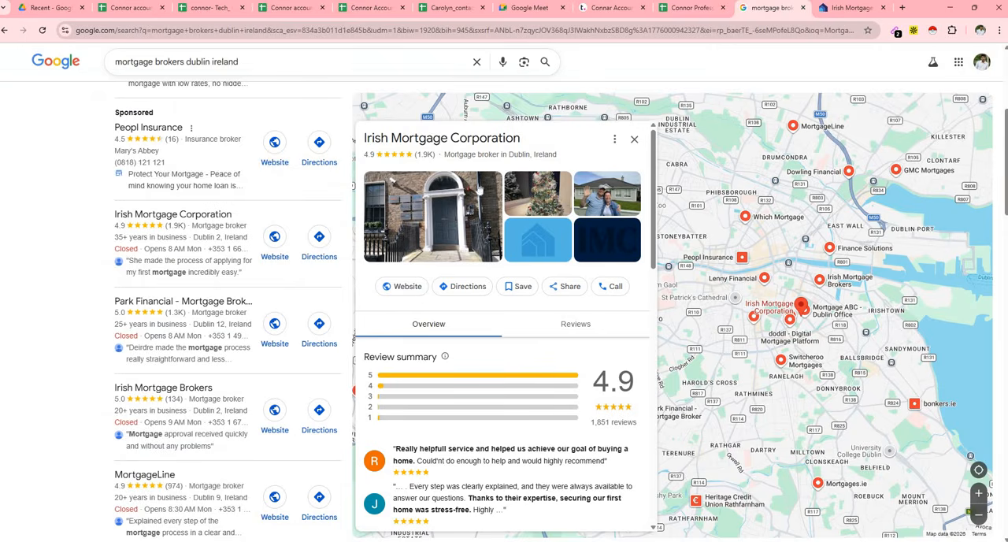
left_click_drag(525, 140, 376, 141)
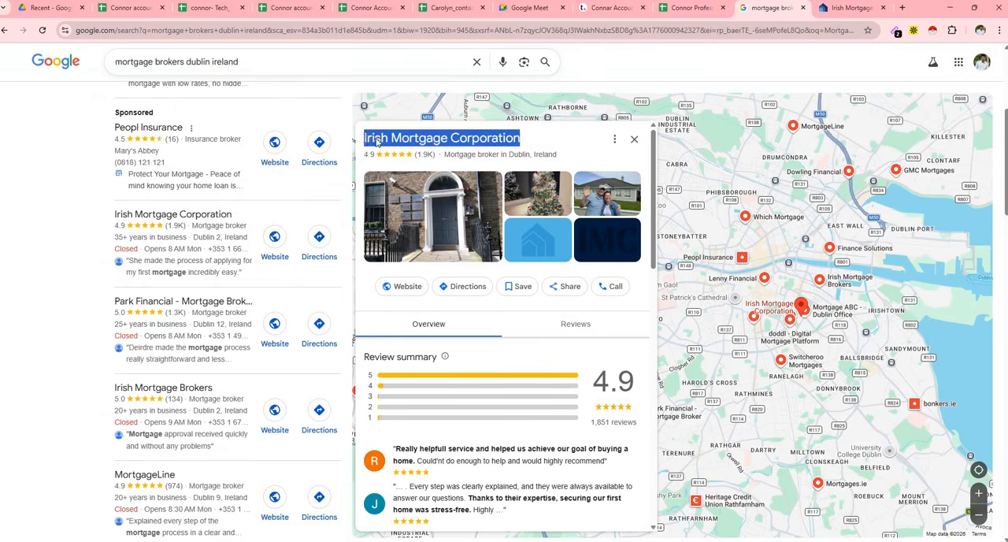
right_click(376, 142)
left_click(394, 151)
left_click(691, 8)
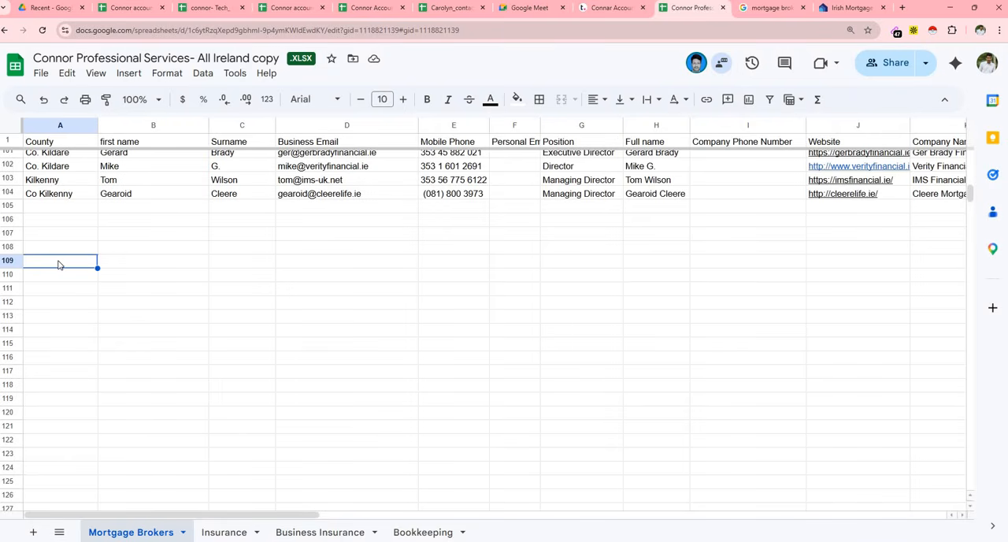
key("ctrl+v")
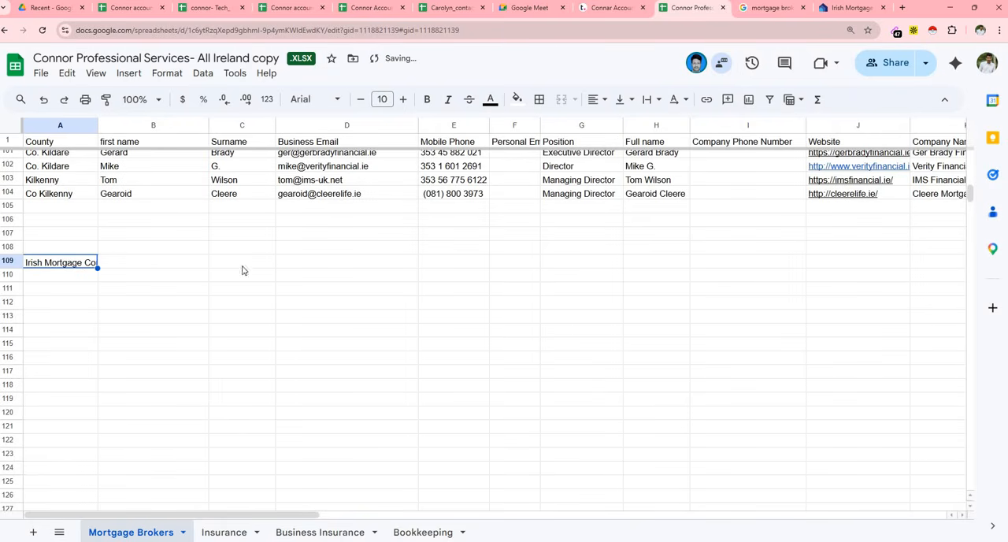
key("Delete")
left_click_drag(266, 513, 307, 513)
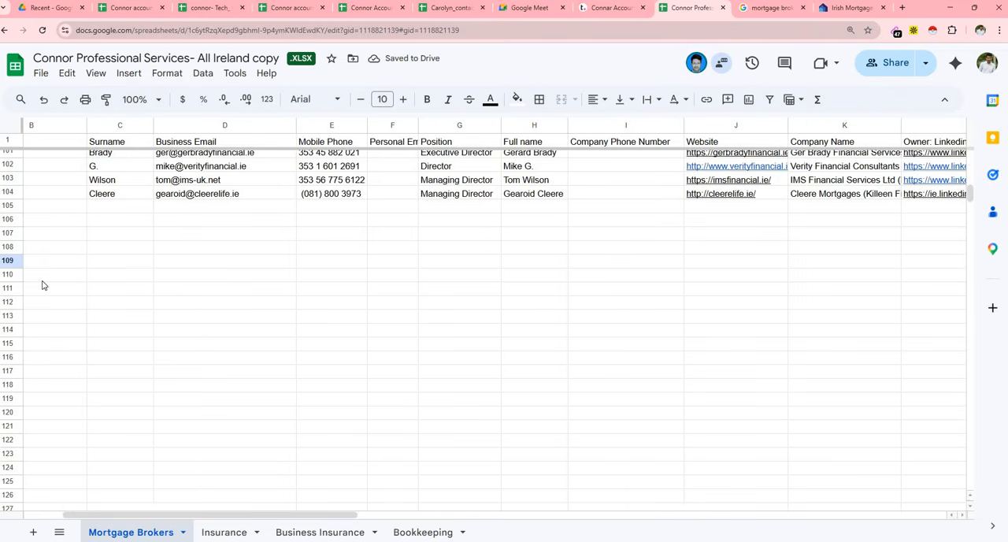
left_click(13, 260)
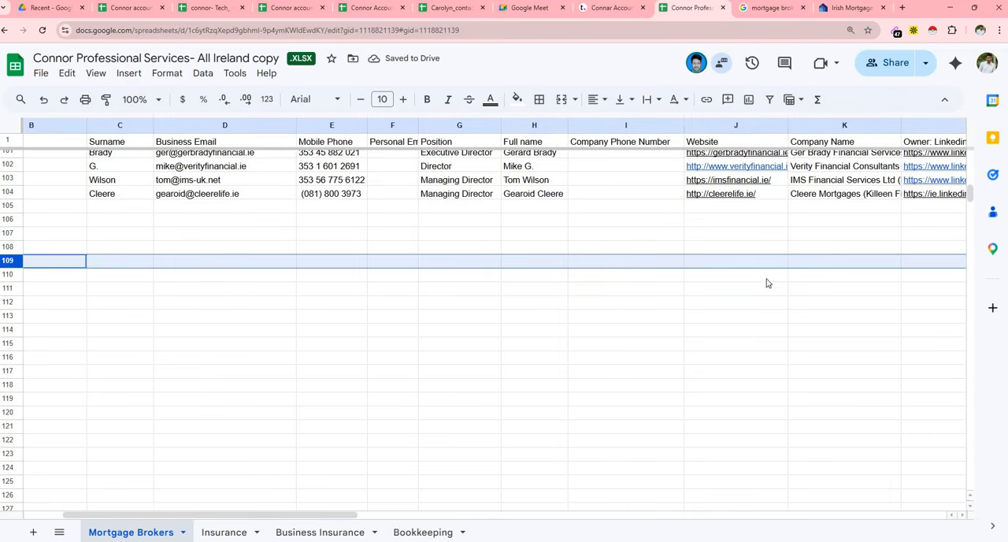
left_click(805, 264)
key("ctrl+v")
key("Return")
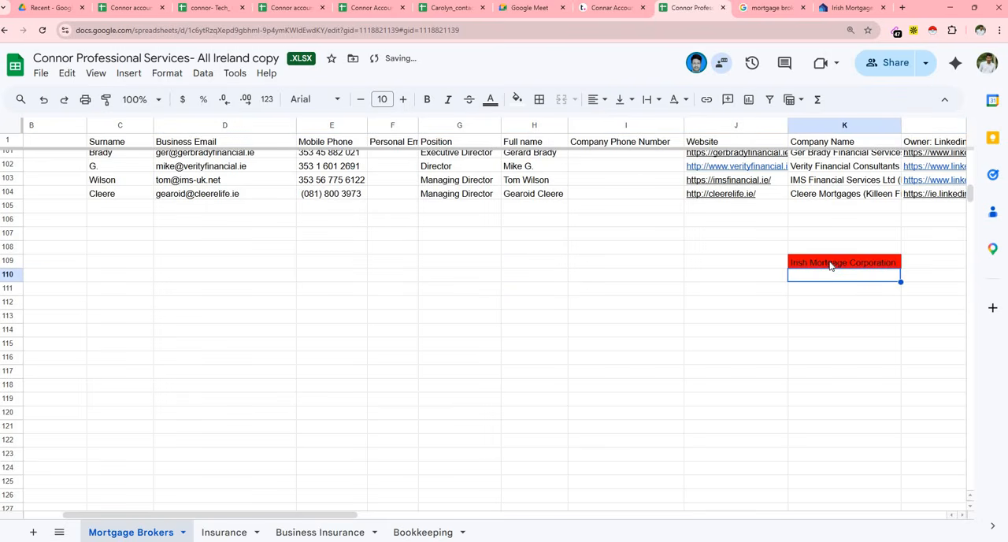
- Check the Company Name column for an existing Irish Mortgage Corporation entry
left_click(831, 265)
scroll(843, 260, "up", 15)
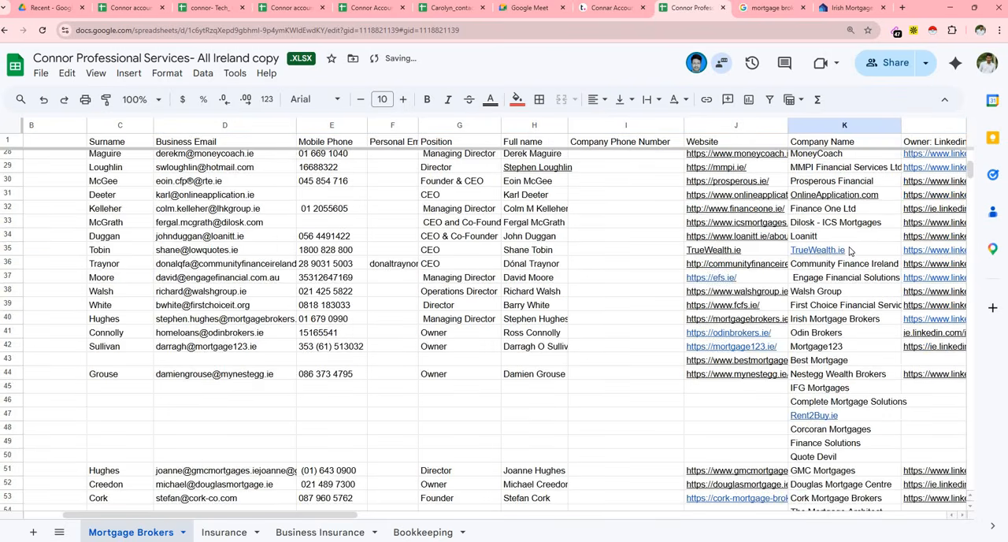
scroll(849, 251, "up", 10)
scroll(859, 231, "down", 5)
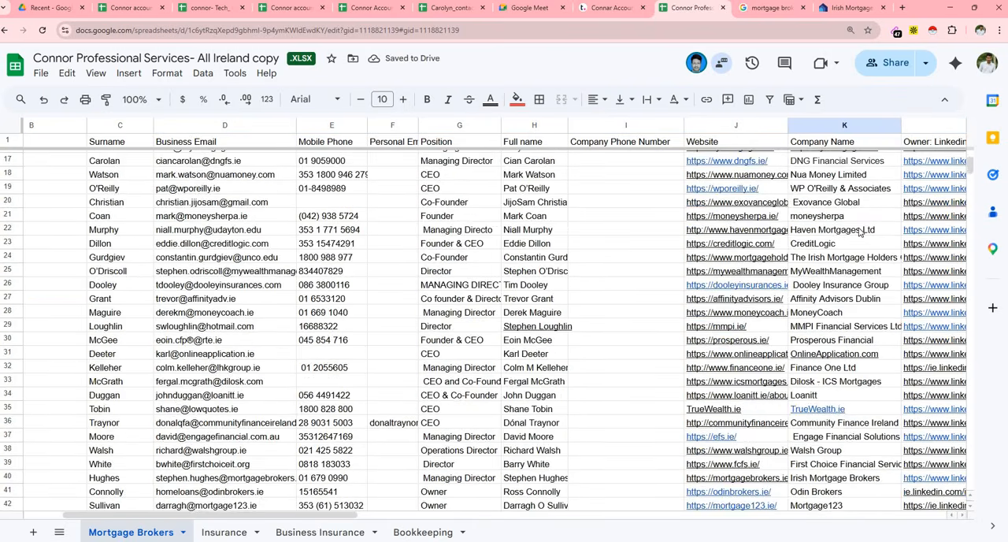
scroll(861, 232, "down", 17)
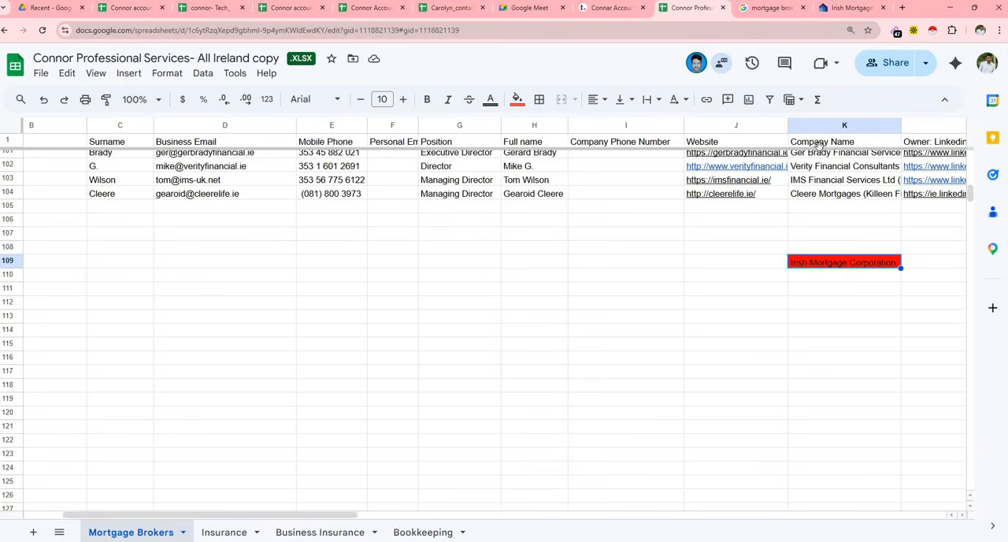
- Copy the irishmortgage.com address from the company's site into Website cell J109 of the Mortgage Brokers sheet
left_click(851, 7)
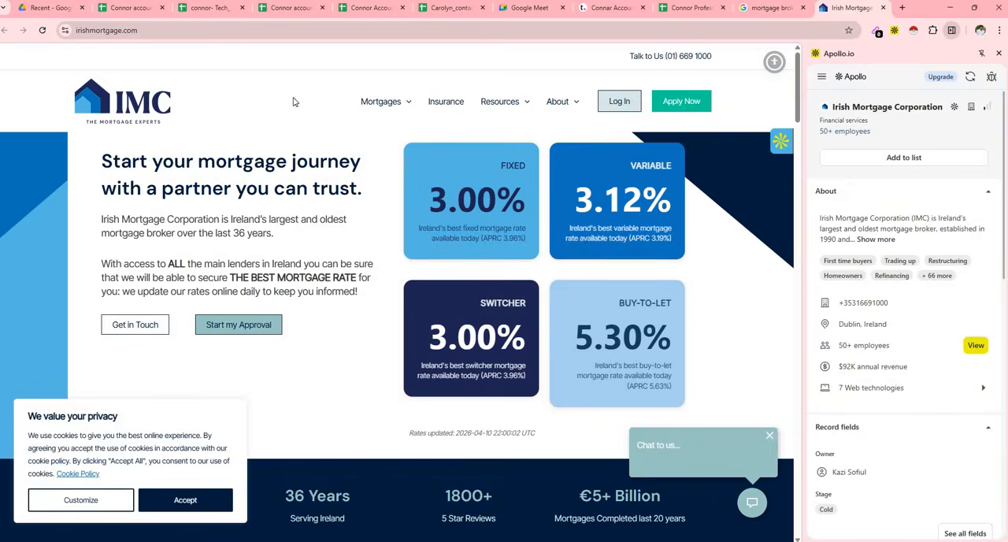
right_click(359, 32)
left_click(398, 133)
left_click(691, 7)
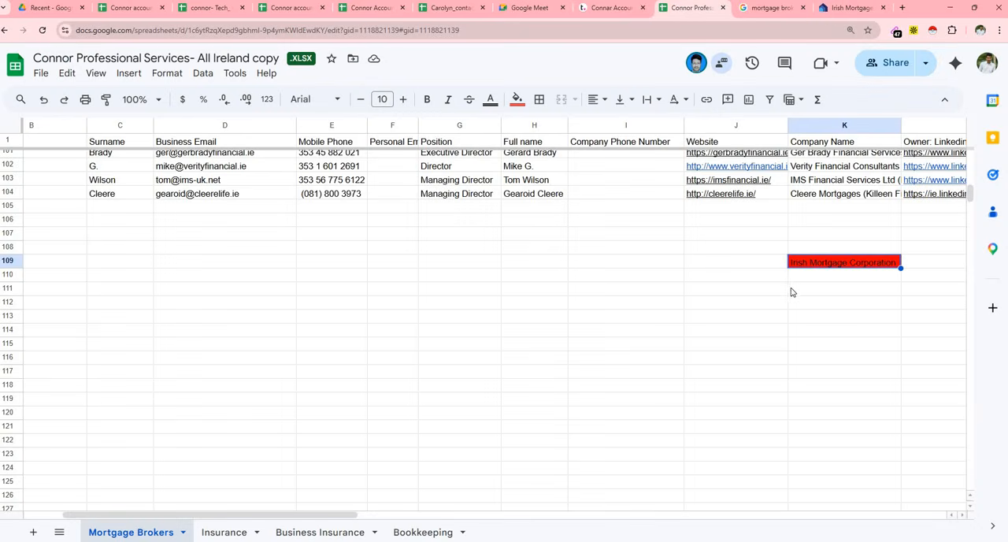
left_click(711, 262)
key("ctrl+v")
left_click(707, 302)
- Return to the Irish Mortgage Corporation site and open the company's employee contacts in Apollo
left_click(851, 7)
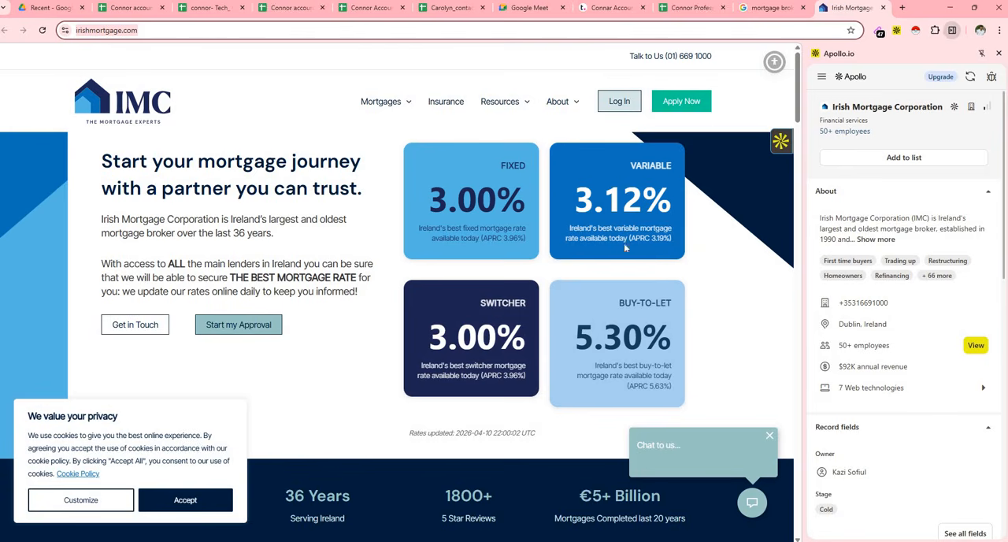
left_click(976, 347)
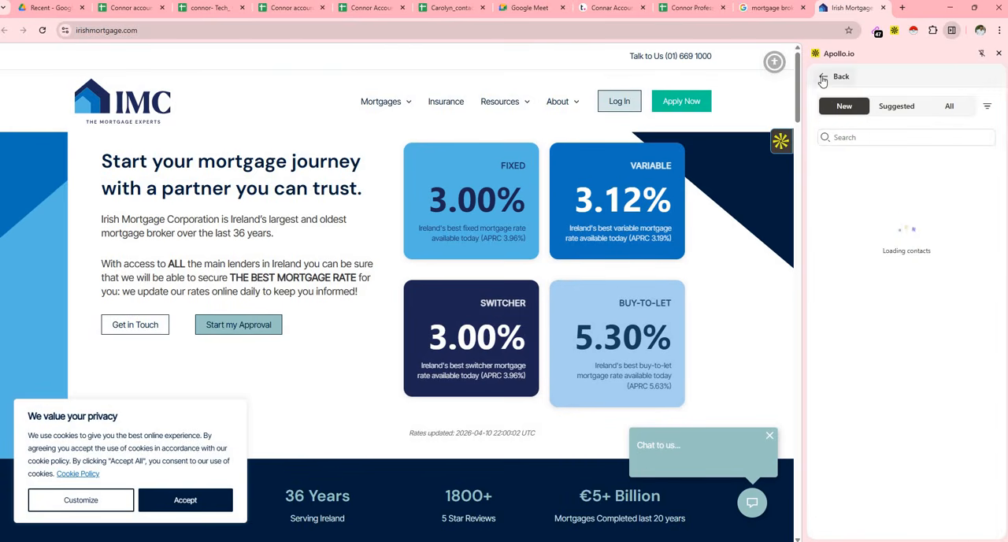
- Open Irish Mortgage Corporation's full Apollo account page from the company links in the Apollo extension
scroll(825, 365, "down", 6)
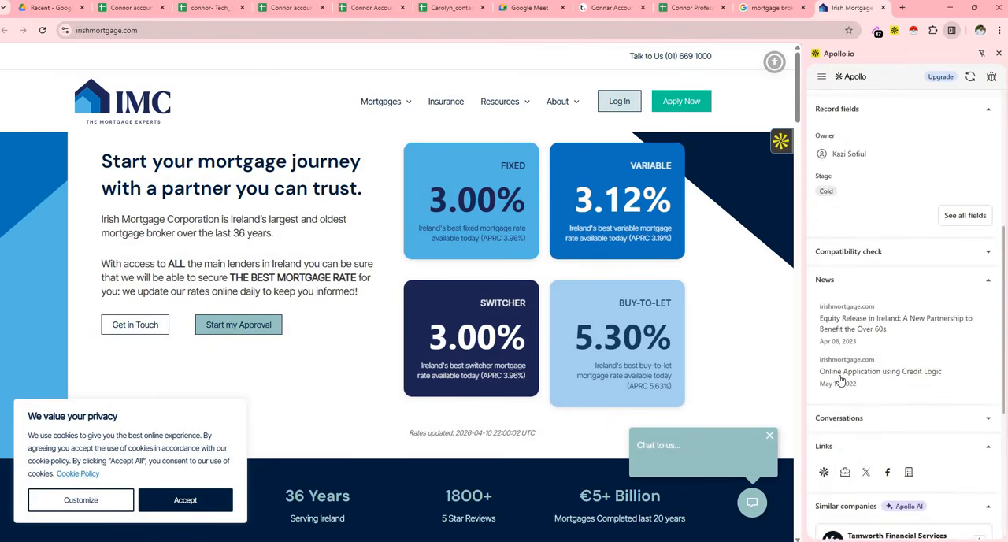
left_click(825, 365)
left_click(783, 8)
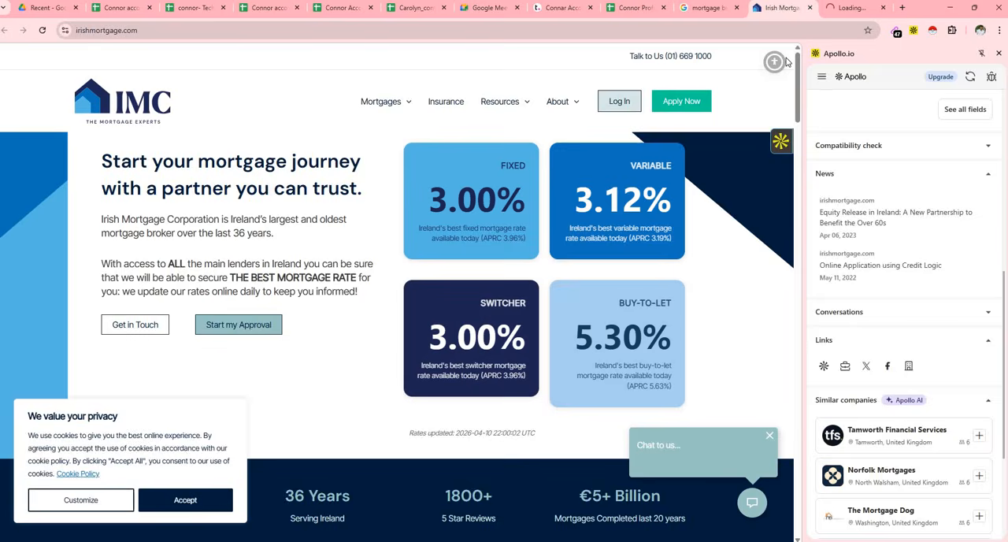
left_click(709, 8)
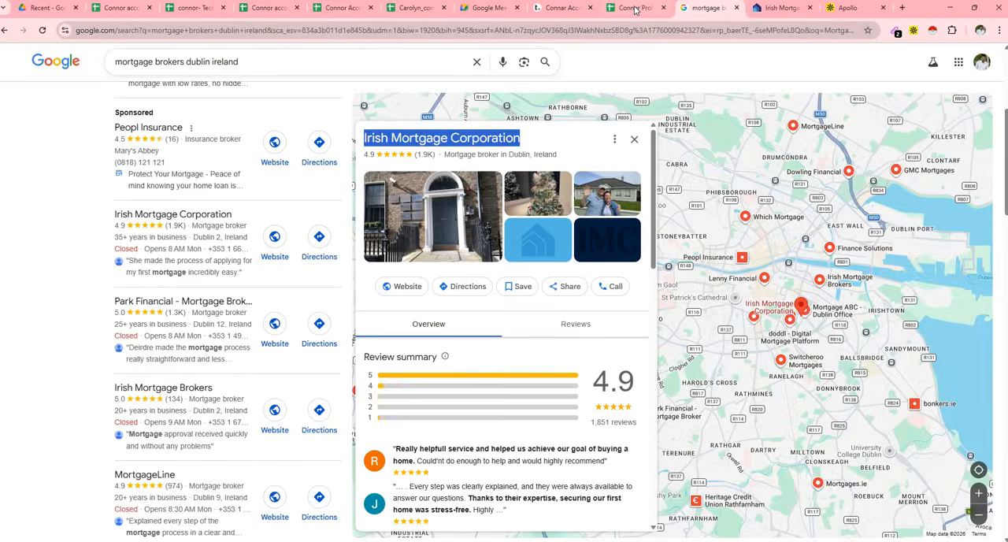
left_click(636, 8)
left_click(703, 8)
scroll(437, 362, "down", 5)
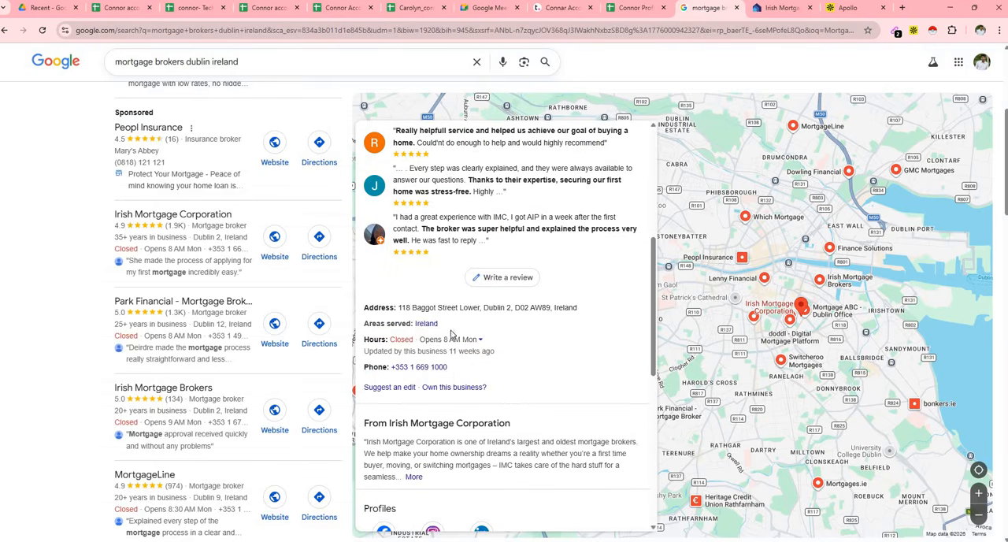
left_click_drag(447, 367, 395, 368)
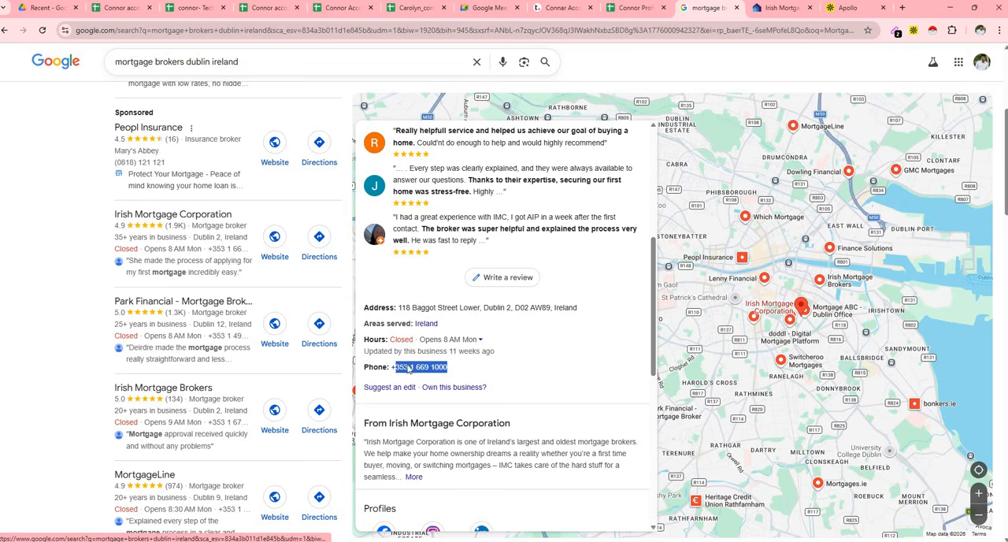
right_click(396, 368)
left_click(438, 266)
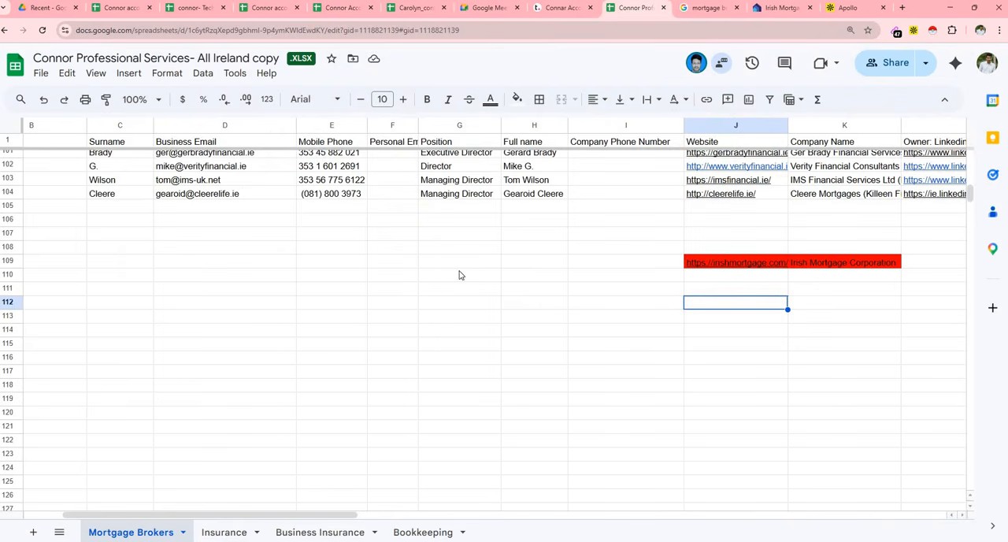
left_click(624, 263)
left_click(309, 267)
key("ctrl+v")
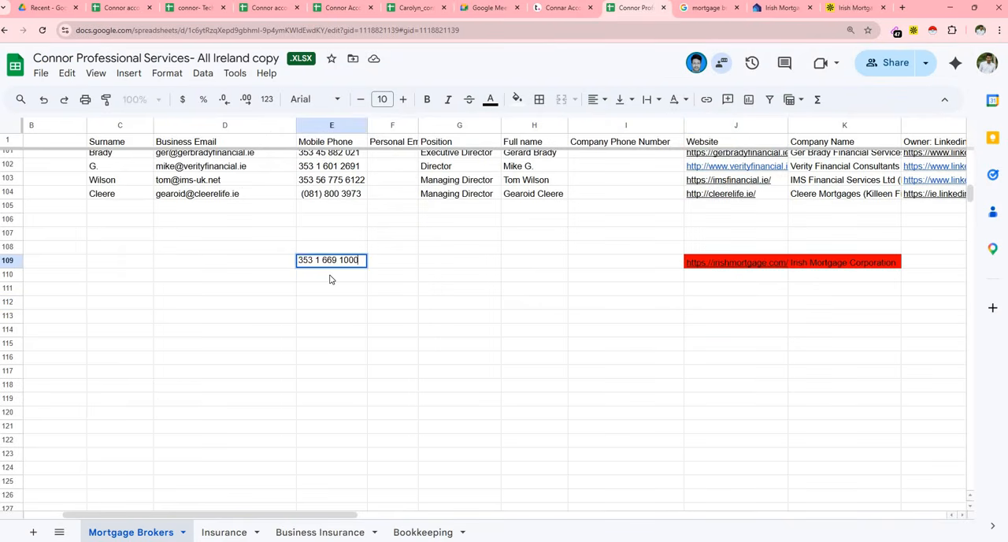
left_click(347, 279)
- Enter Dublin in County cell A109 for the Irish Mortgage Corporation row
left_click(621, 264)
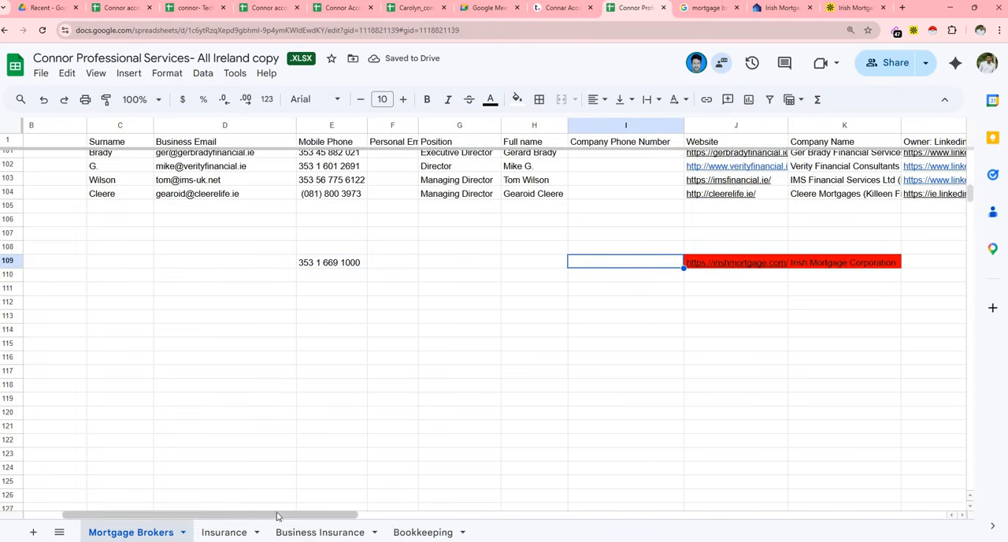
scroll(236, 394, "left", 3)
scroll(148, 284, "up", 2)
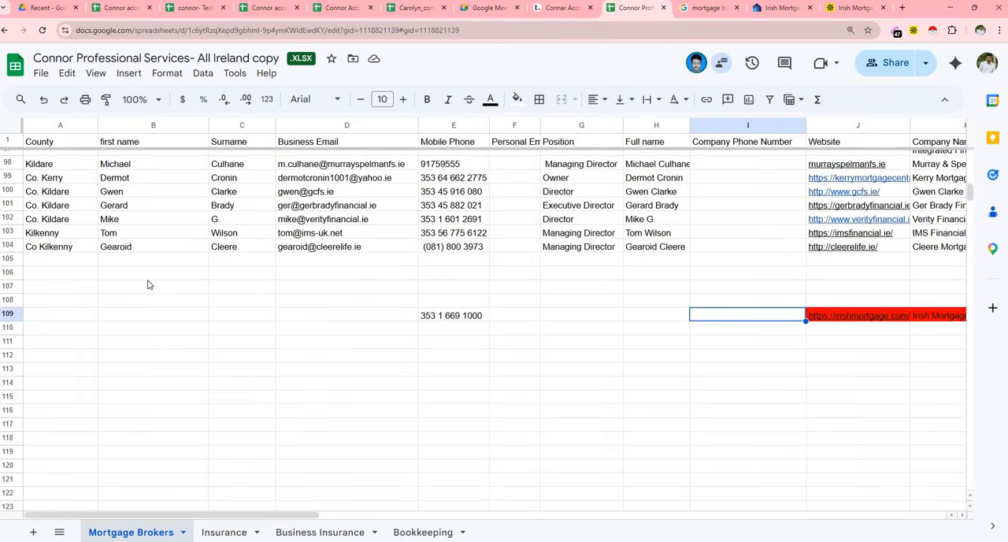
left_click(51, 316)
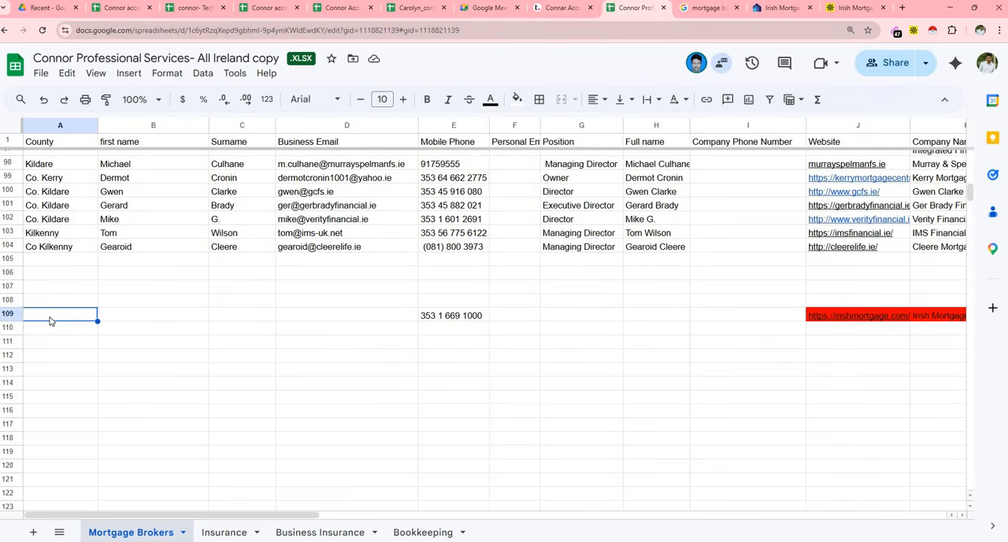
type("Dublin")
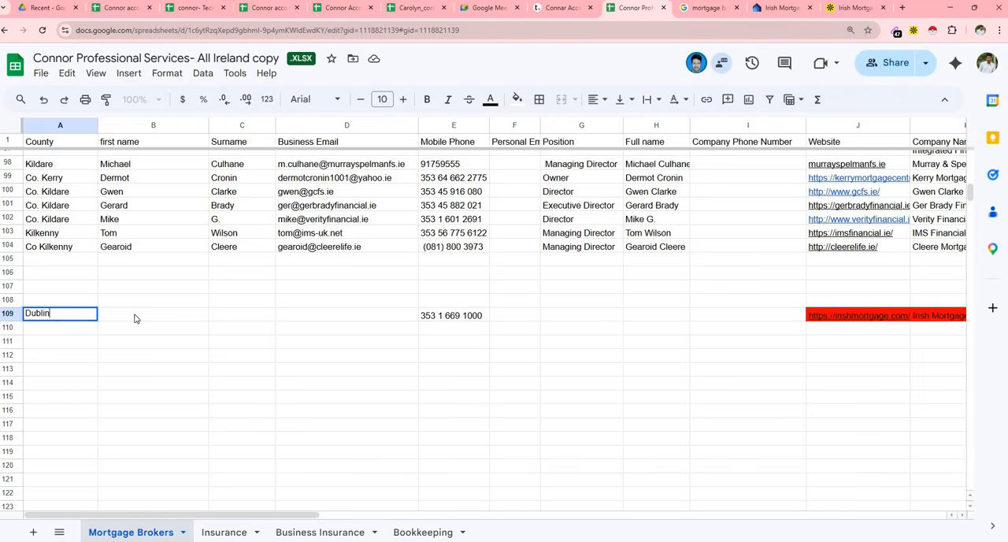
left_click(135, 316)
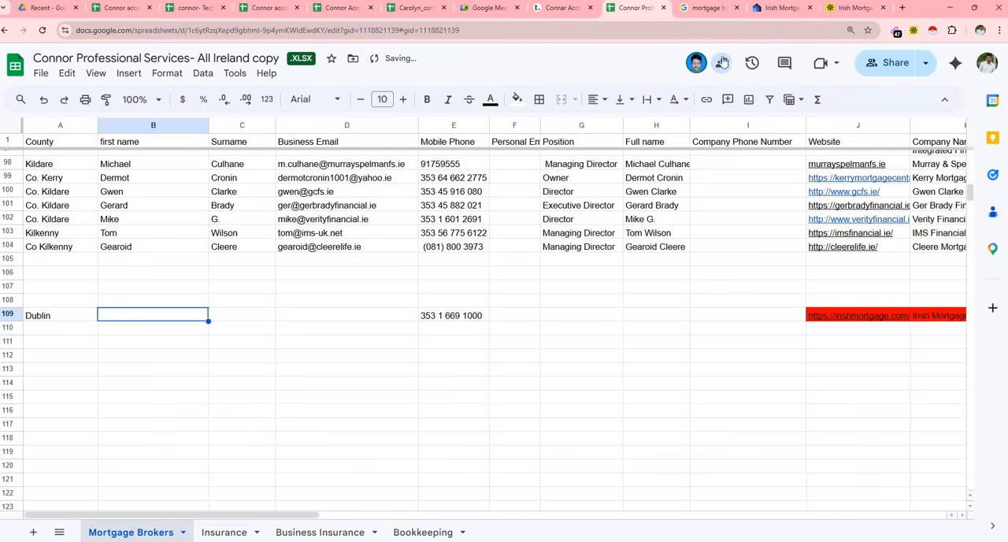
- Copy the Facebook link from the Irish Mortgage Corporation site's footer into the company Facebook cell N109 of the Mortgage Brokers sheet
left_click(836, 12)
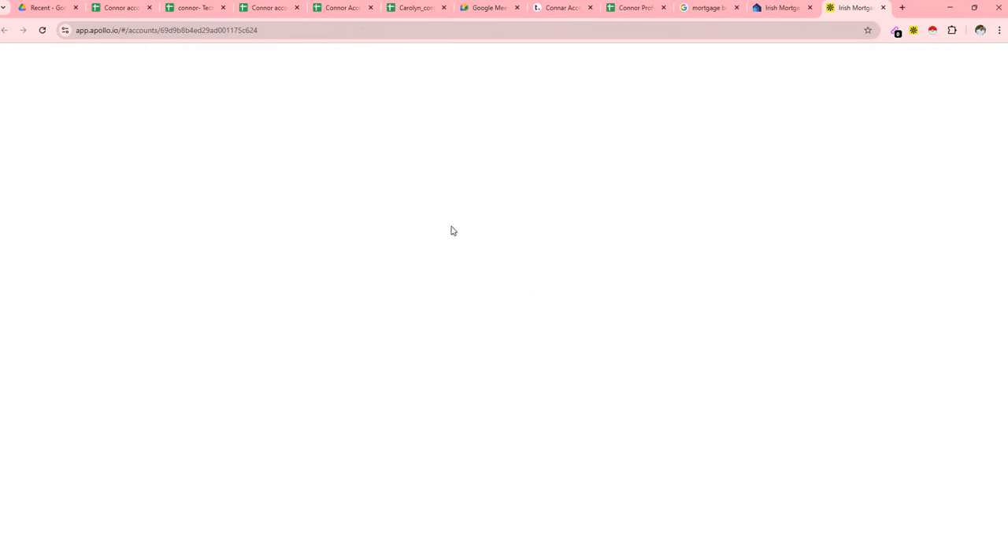
left_click(813, 10)
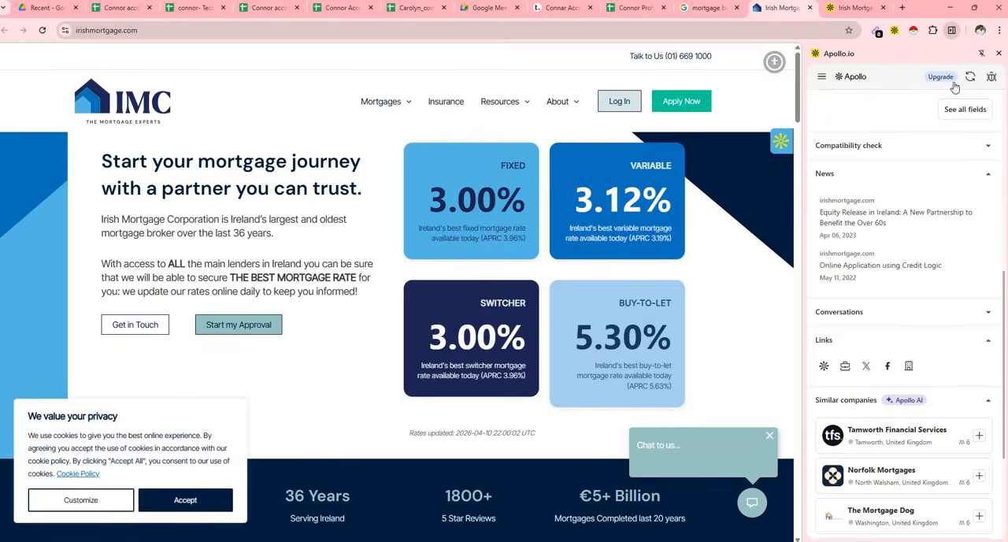
left_click_drag(796, 96, 797, 510)
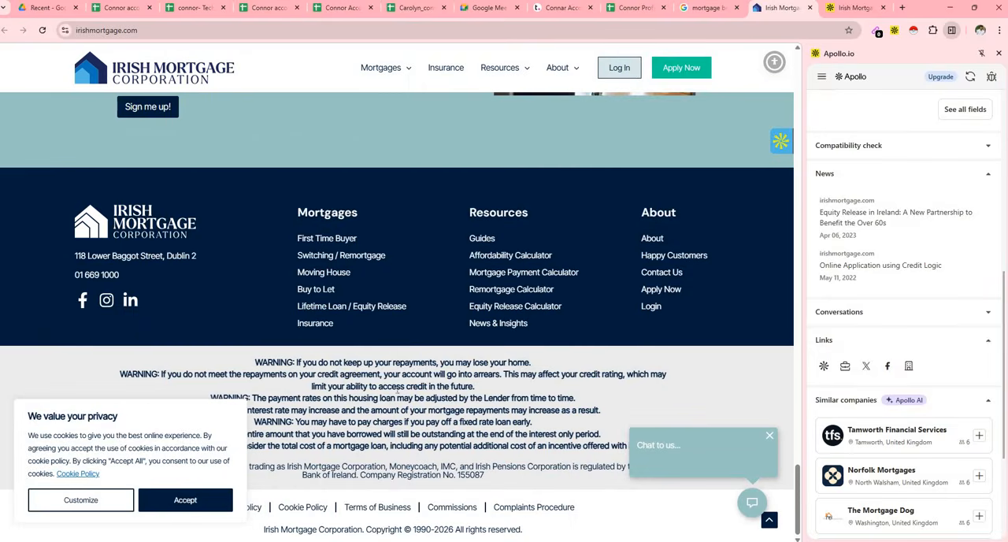
right_click(83, 299)
left_click(585, 11)
left_click(634, 8)
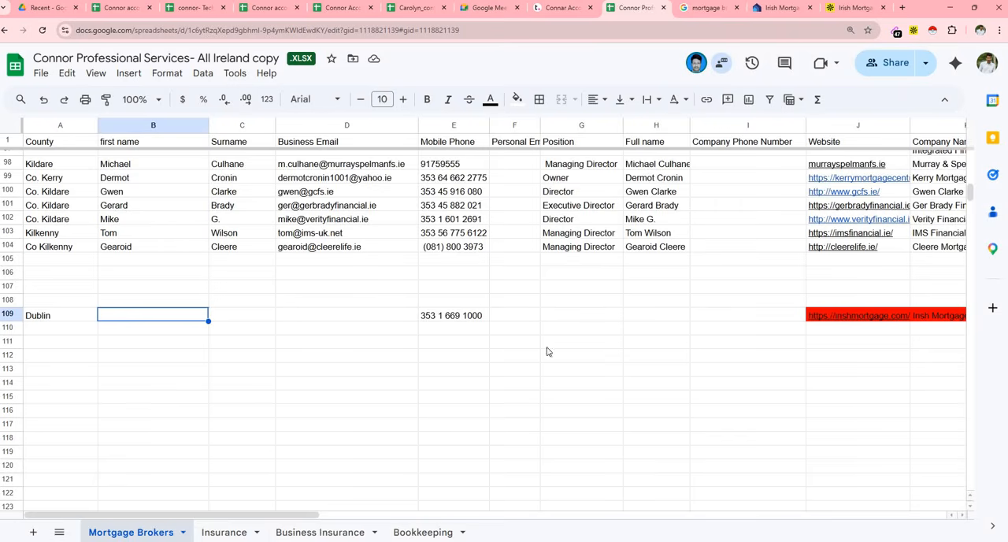
left_click_drag(314, 516, 463, 515)
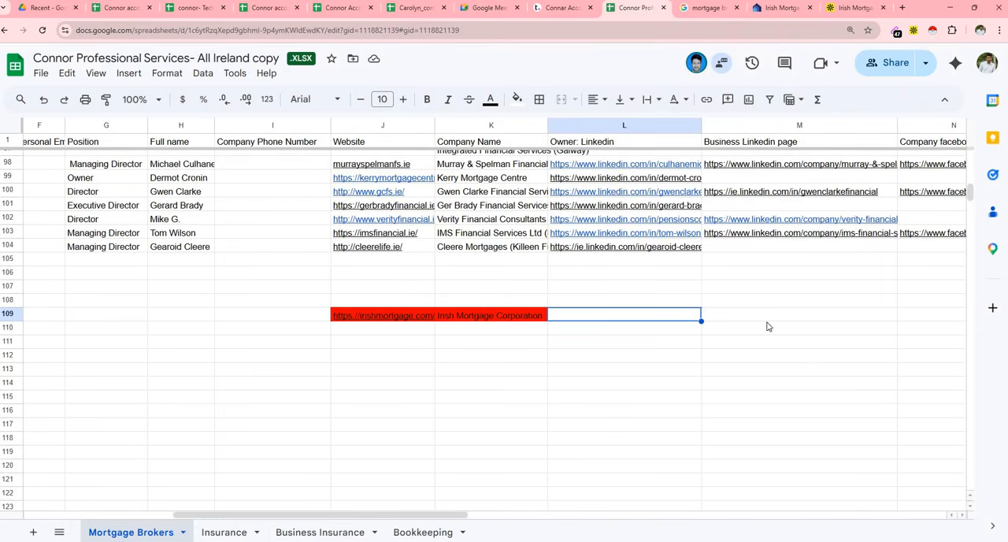
left_click(915, 315)
key("ctrl+v")
left_click(819, 322)
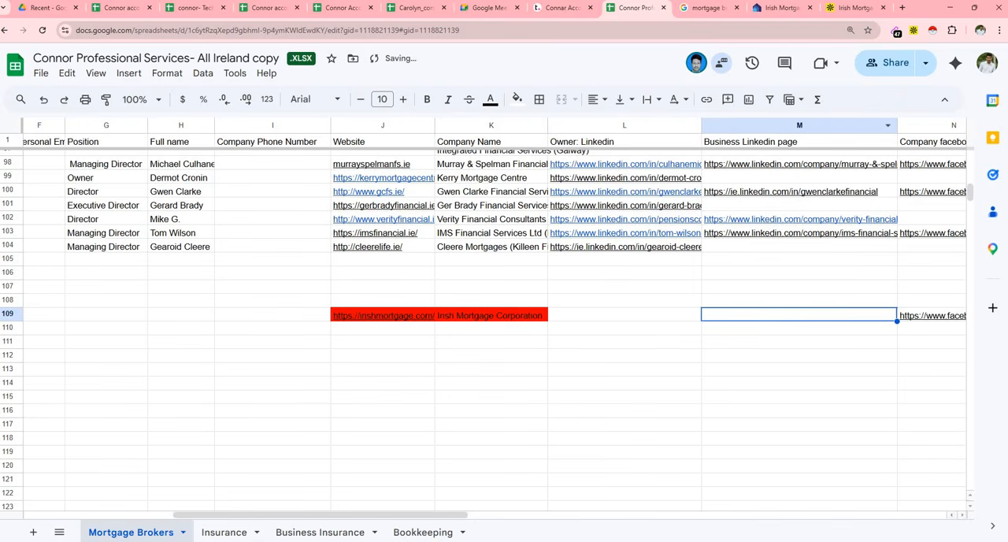
- Copy the LinkedIn link from the company site's footer into Business Linkedin page cell M109
left_click(780, 8)
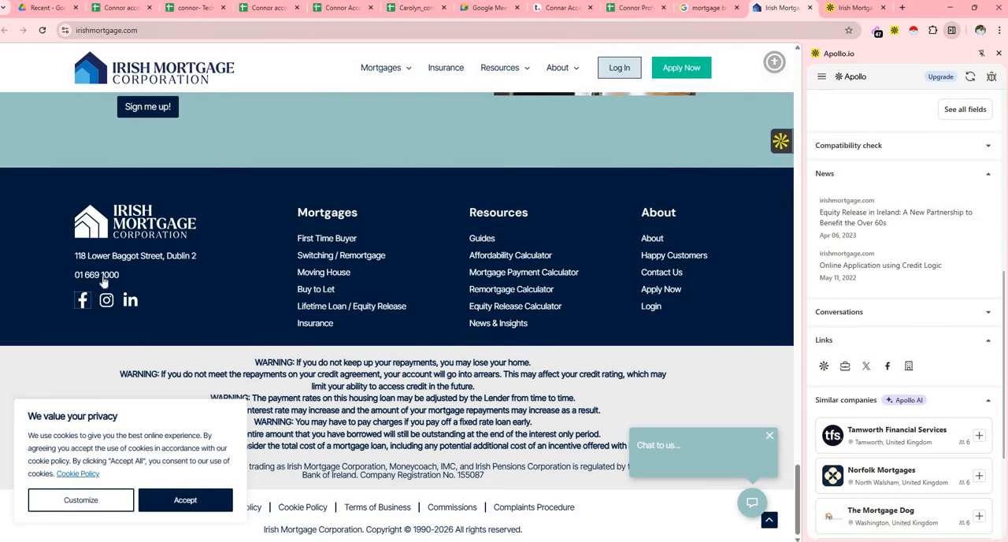
right_click(133, 300)
left_click(183, 409)
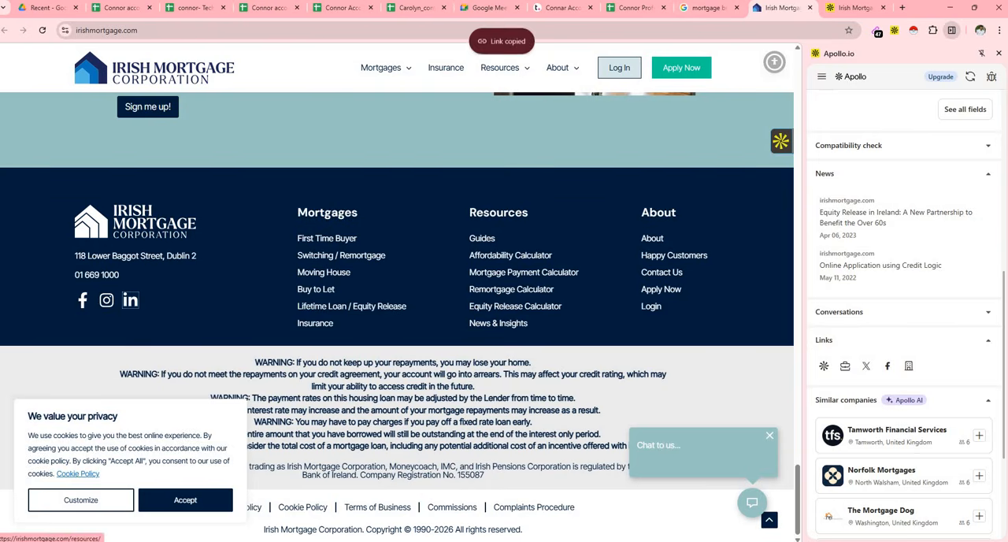
left_click(633, 8)
key("ctrl+v")
left_click(638, 321)
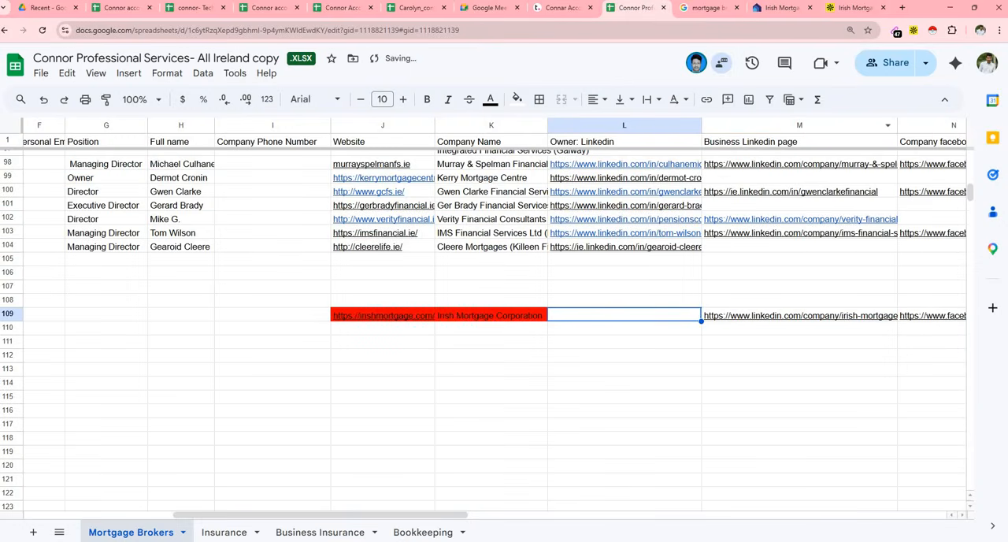
left_click(855, 10)
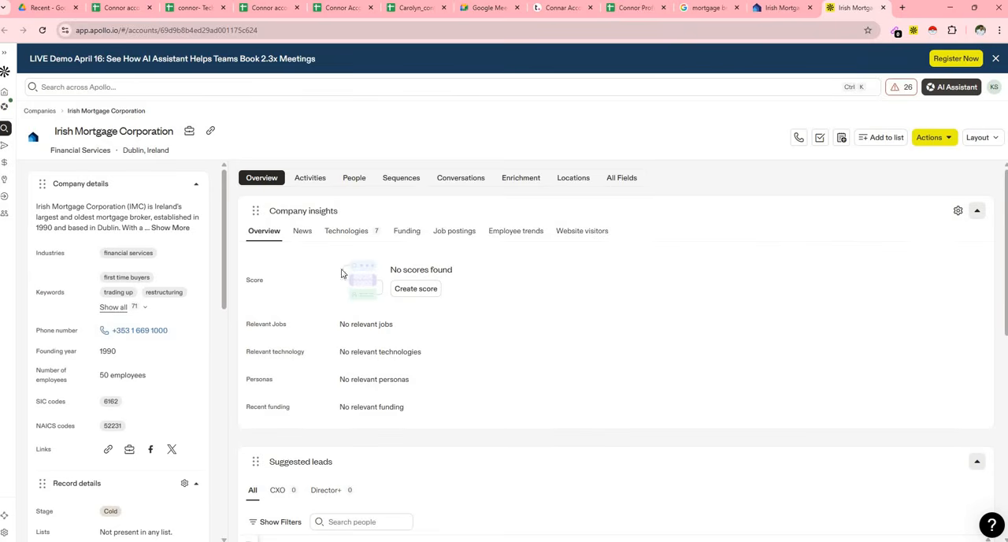
left_click(353, 178)
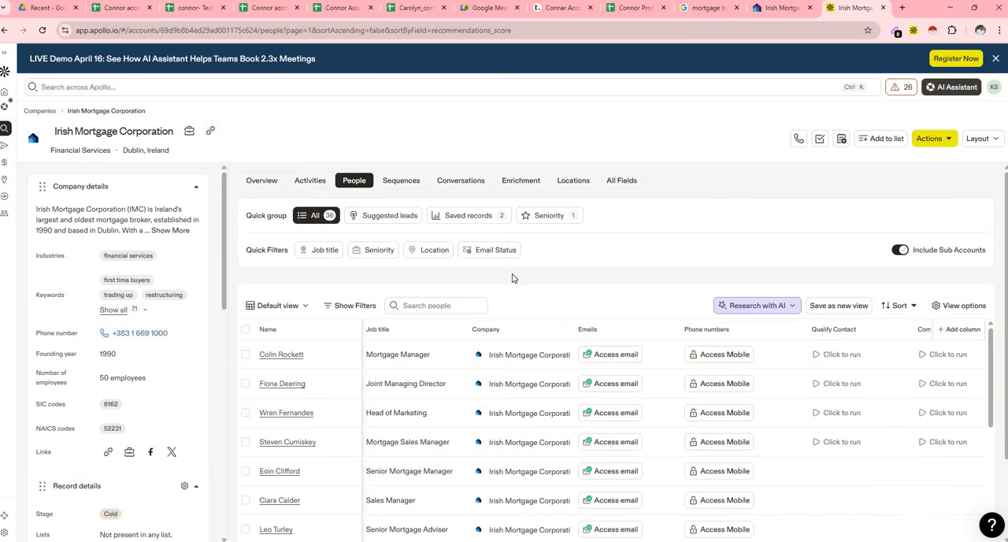
scroll(435, 410, "down", 3)
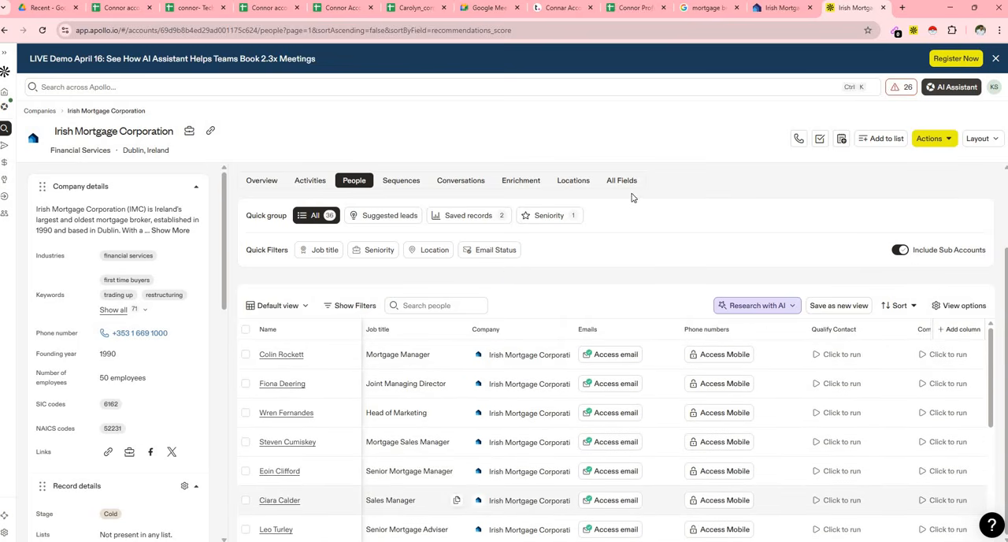
scroll(488, 402, "down", 5)
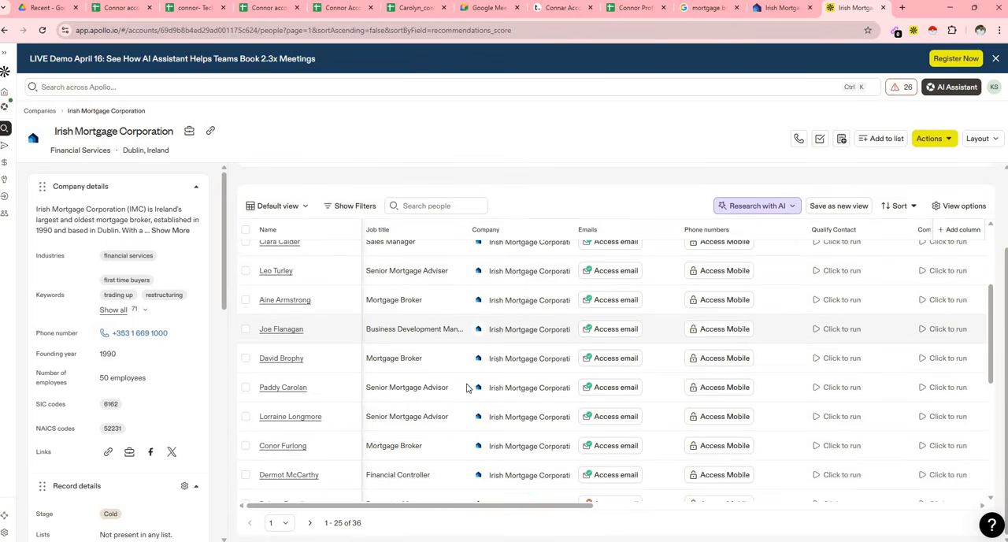
scroll(436, 386, "down", 5)
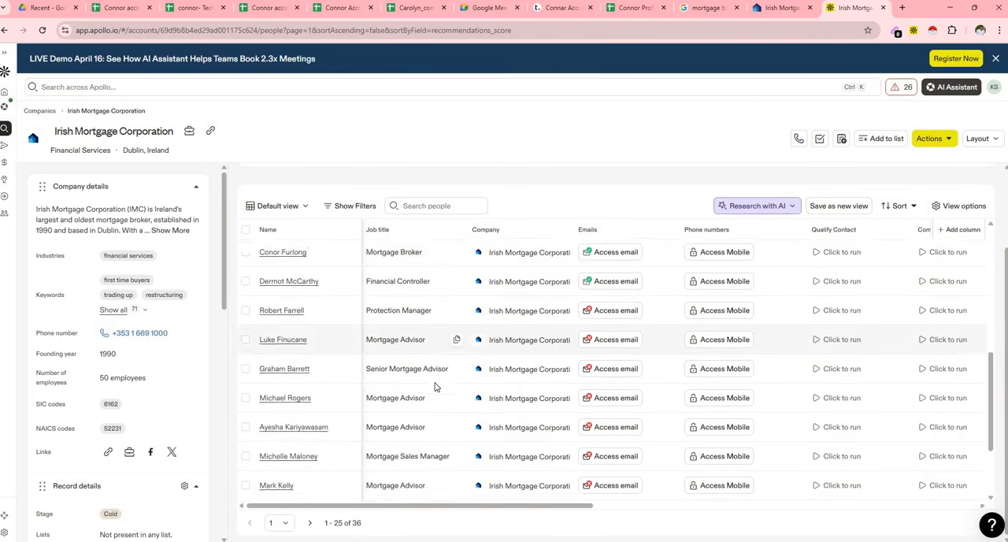
scroll(416, 427, "up", 6)
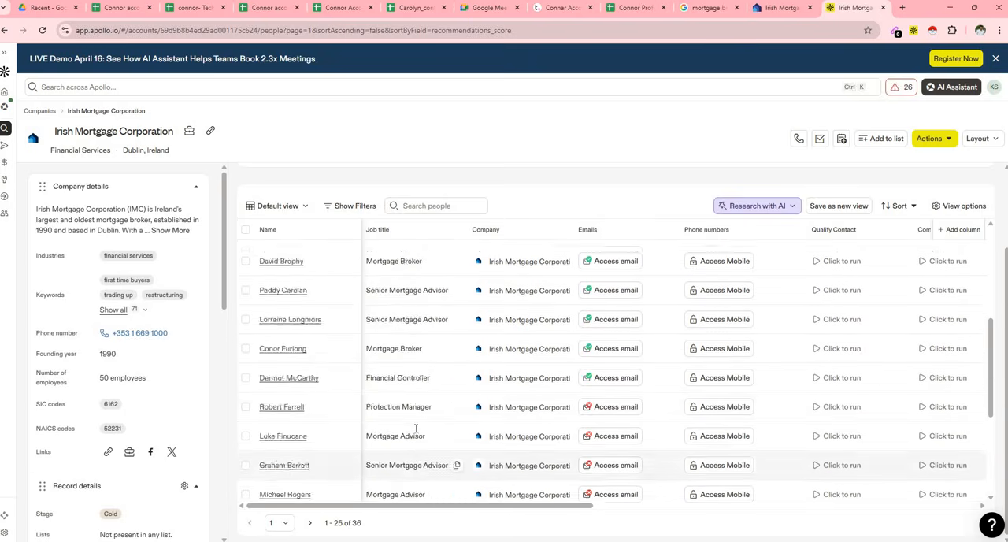
scroll(415, 427, "up", 3)
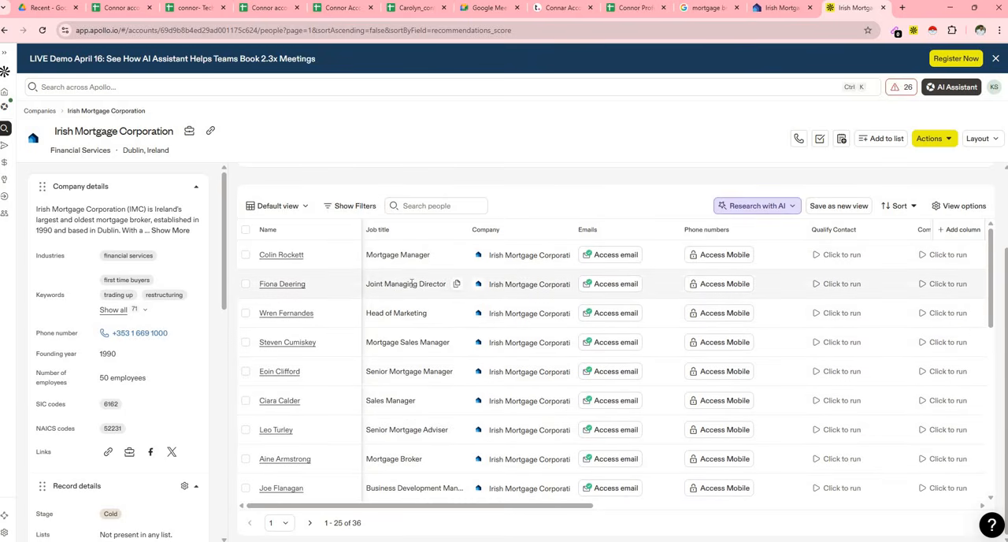
right_click(291, 291)
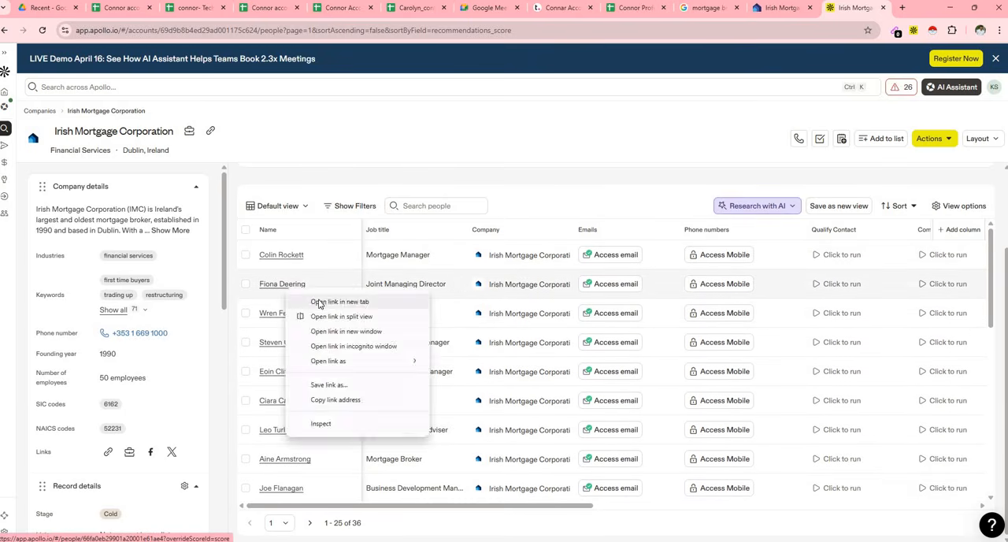
left_click(312, 300)
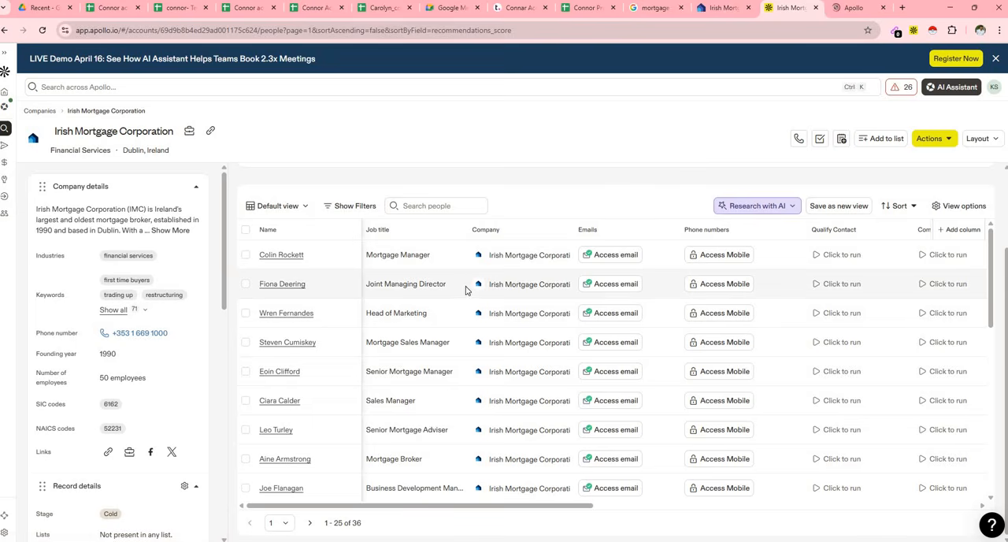
left_click(855, 7)
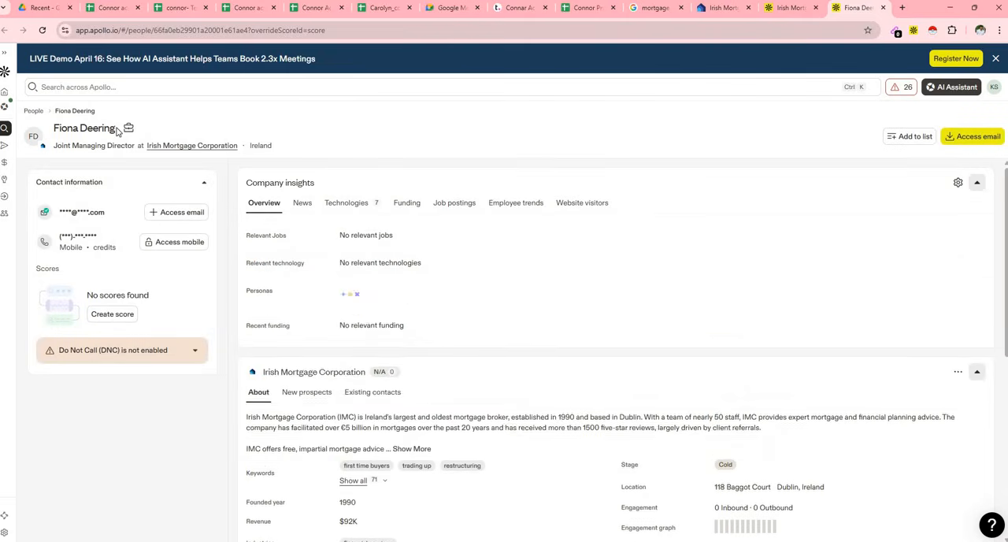
- Copy the Joint Managing Director's full name from the Apollo profile into first name cell B109 of the Mortgage Brokers sheet
left_click_drag(116, 132, 52, 128)
right_click(70, 129)
left_click(181, 140)
left_click(591, 7)
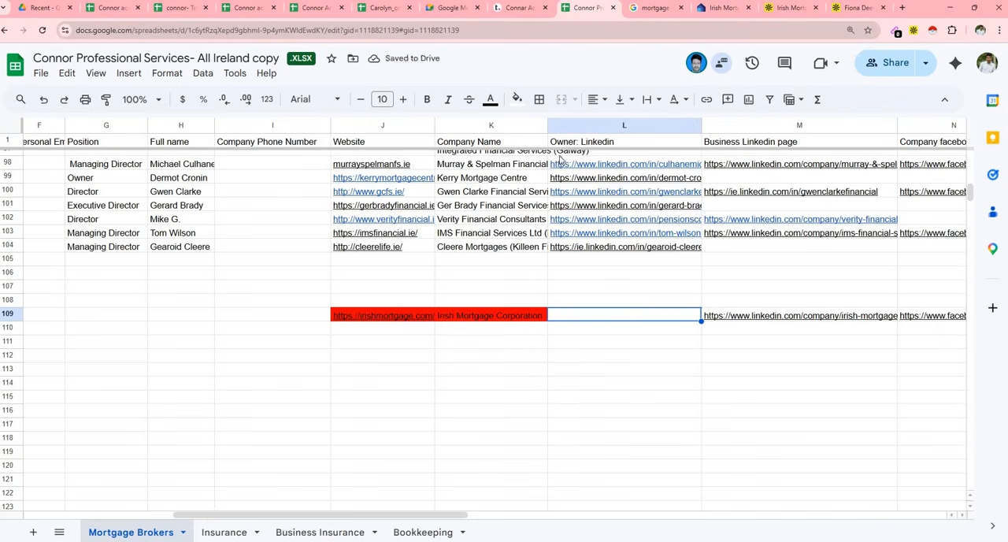
left_click(99, 515)
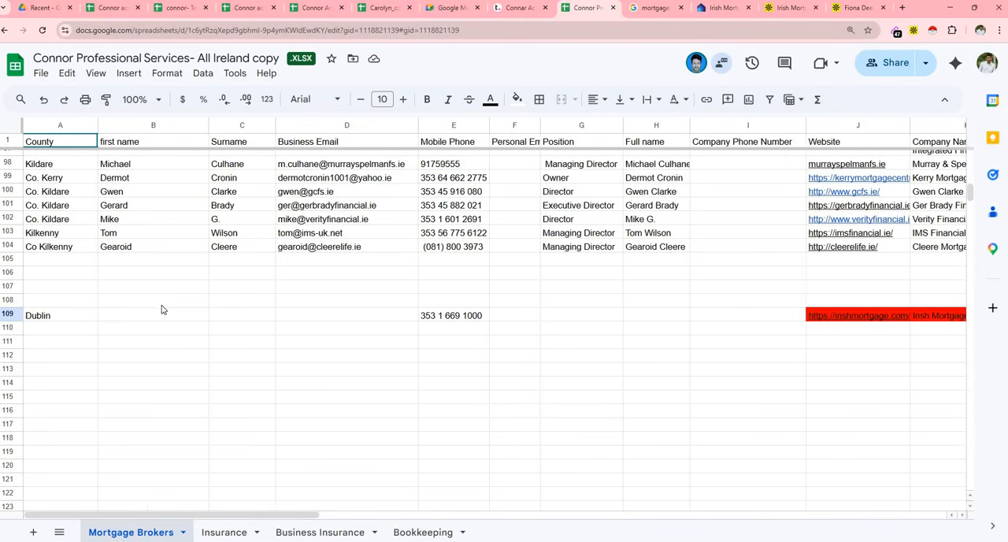
left_click(111, 315)
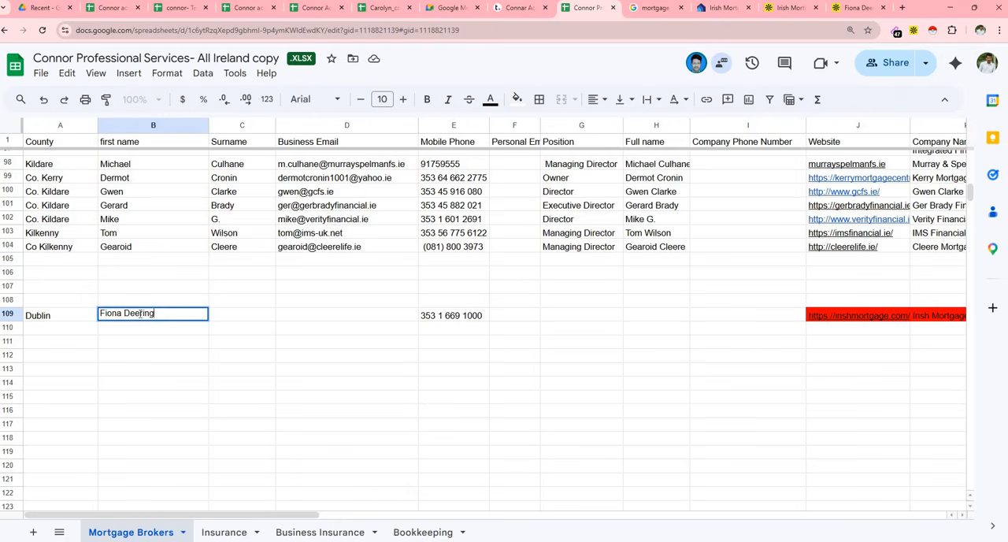
- Move the surname out of first name cell B109 into Surname cell C109
double_click(141, 315)
right_click(141, 316)
left_click(164, 95)
double_click(228, 316)
key("ctrl+v")
left_click(308, 316)
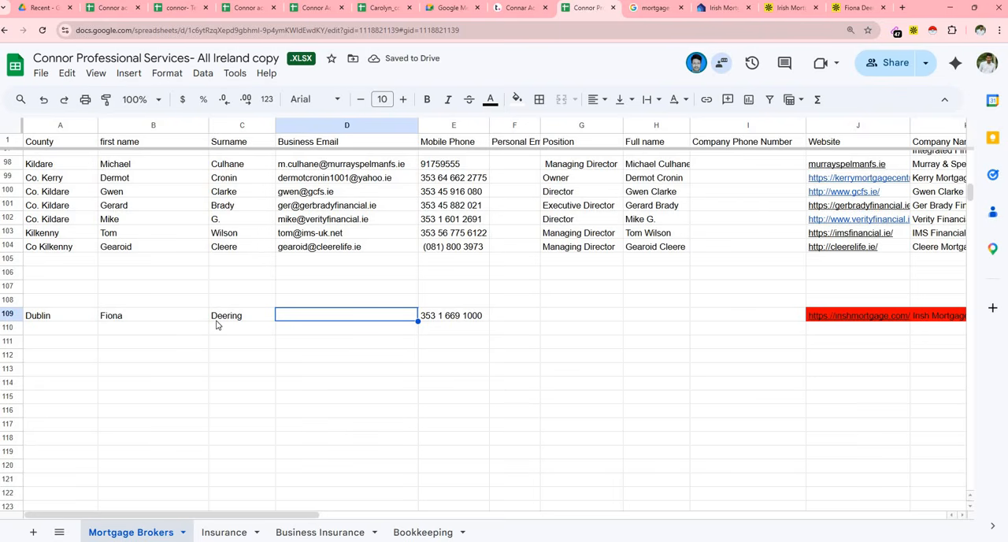
left_click(857, 9)
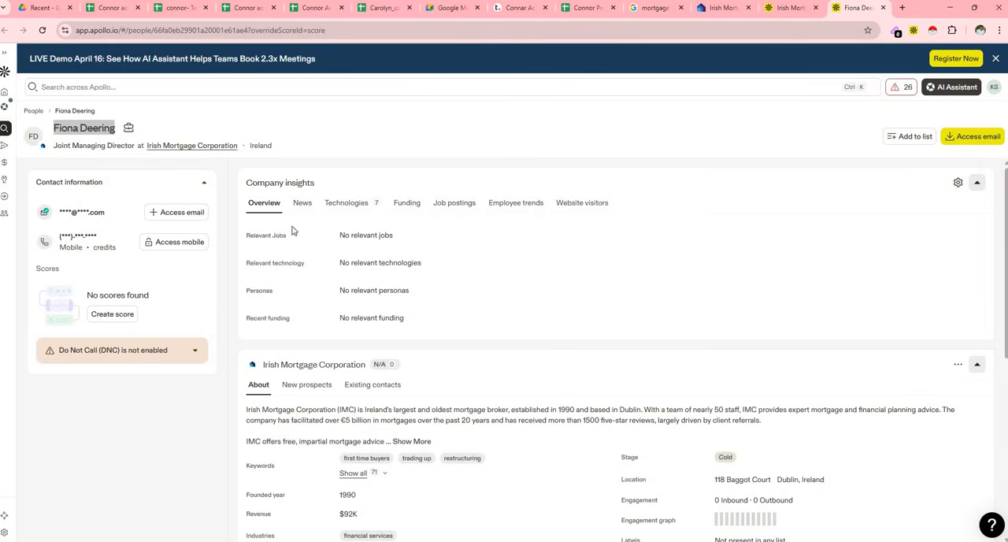
right_click(126, 128)
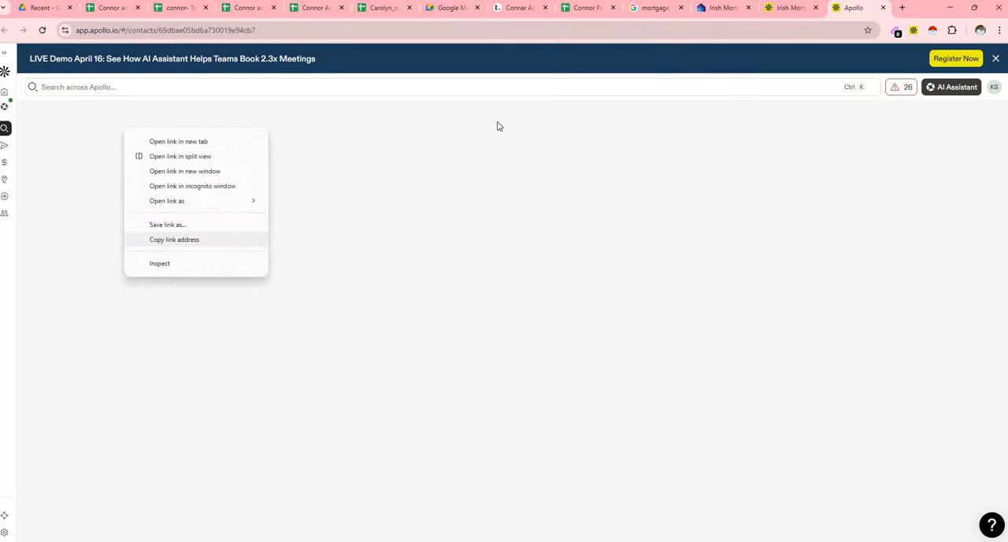
left_click(589, 8)
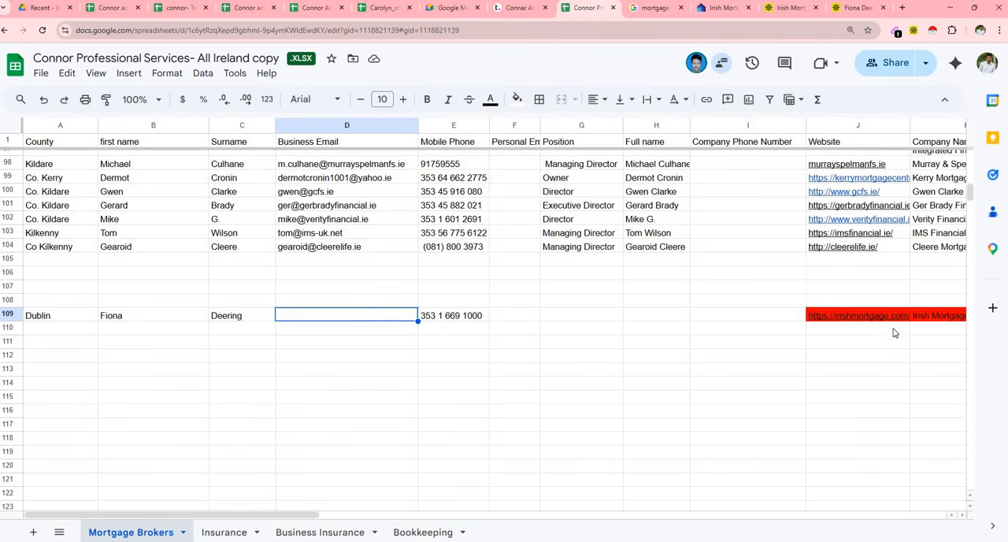
mouse_move(319, 518)
left_mouse_down()
mouse_move(411, 517)
mouse_move(319, 520)
left_mouse_up()
left_click(763, 319)
key("ctrl+v")
- Copy the Joint Managing Director's business email from the Apollo profile into Business Email cell D109
left_click(858, 9)
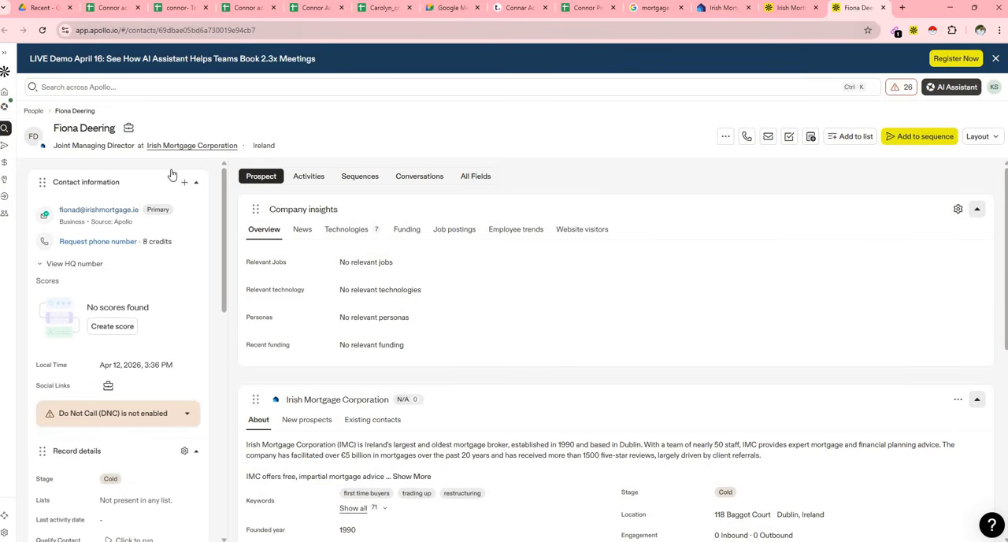
left_click(136, 215)
left_click(586, 8)
left_click(347, 319)
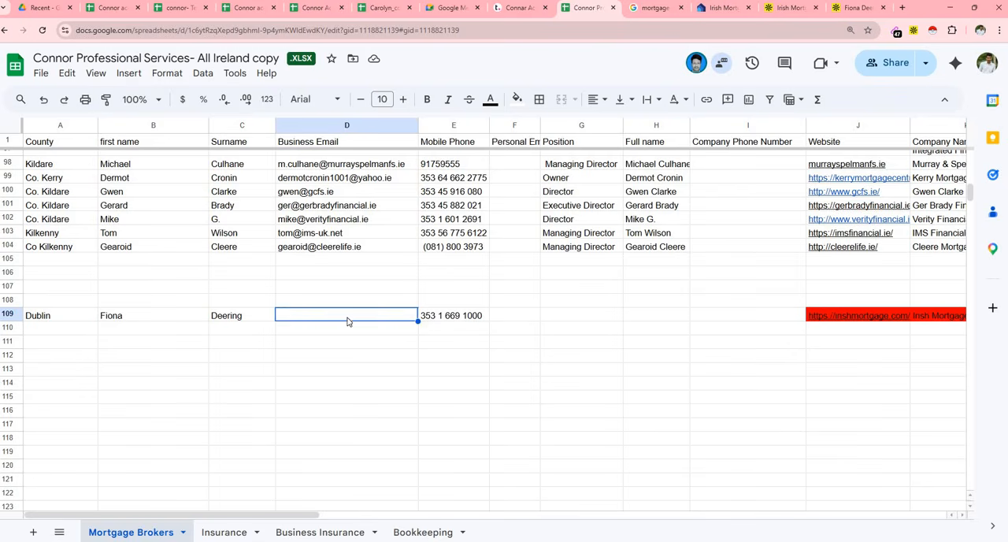
key("ctrl+v")
- Copy the job title "Joint Managing Director" from the Apollo profile into Position cell G109
left_click(518, 316)
left_click(571, 320)
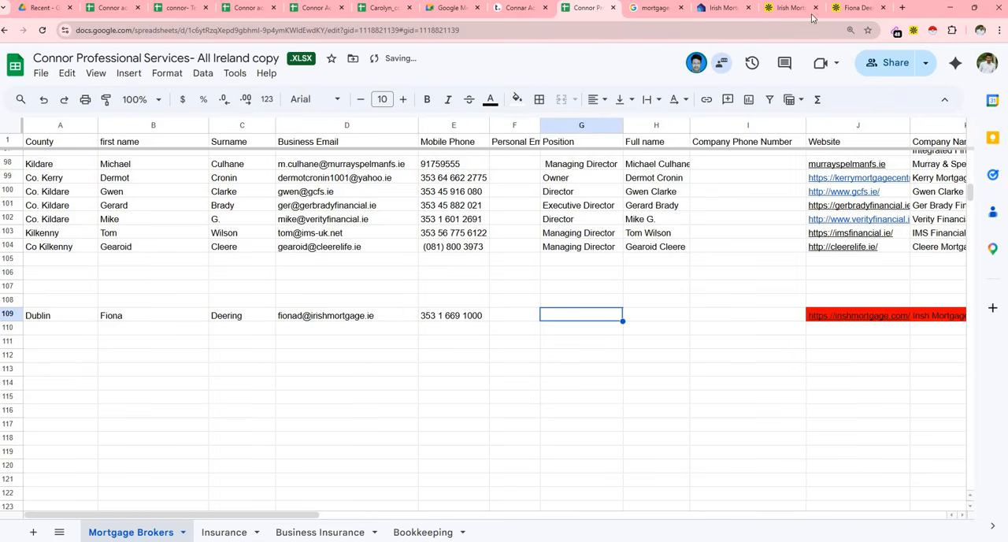
left_click(854, 8)
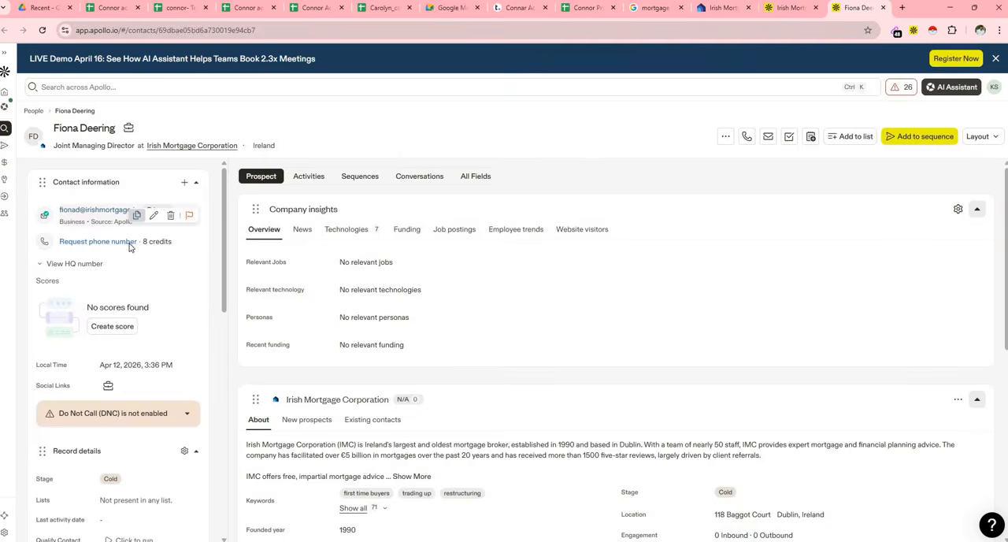
left_click_drag(137, 146, 53, 146)
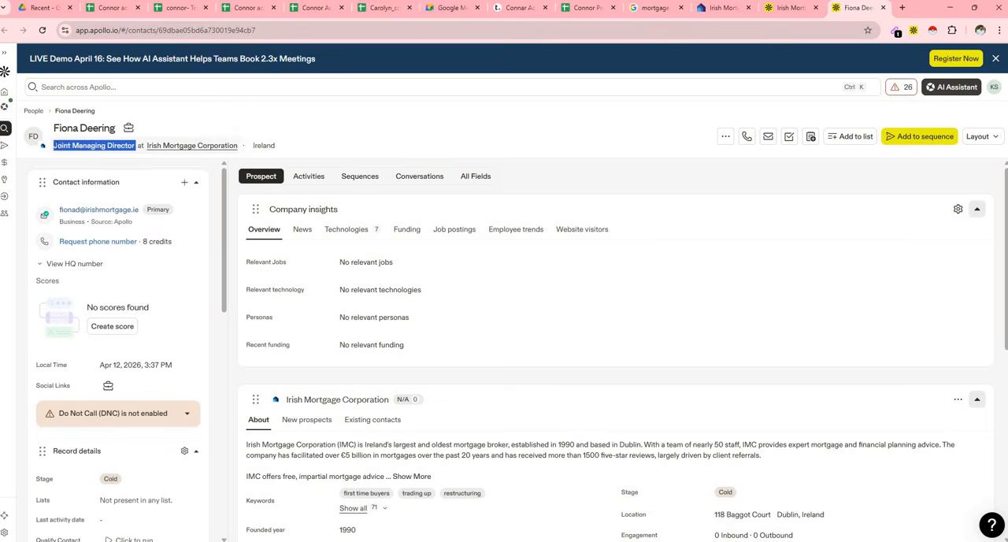
left_click(583, 8)
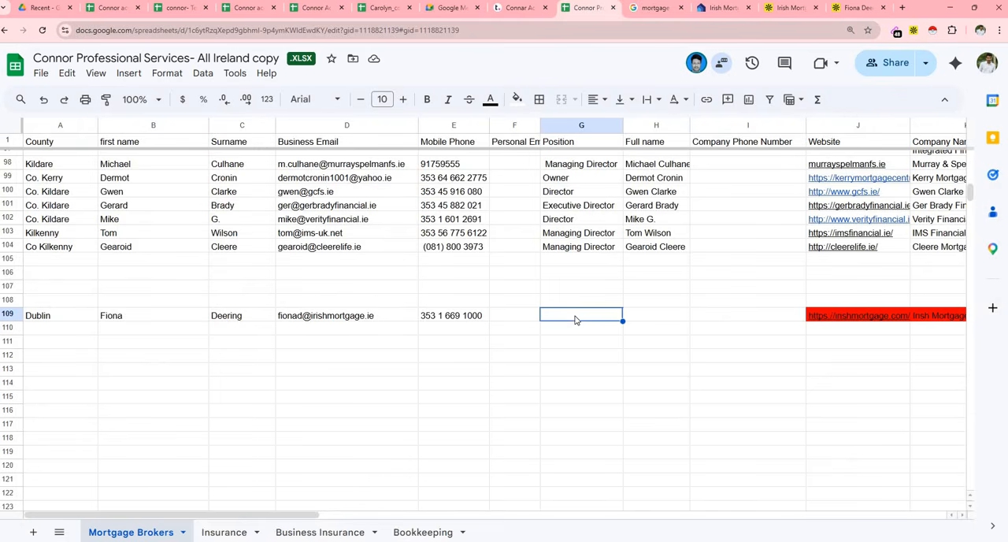
double_click(577, 316)
key("ctrl+v")
- Copy the Joint Managing Director's full name from the Apollo profile into Full name cell H109
left_click(686, 318)
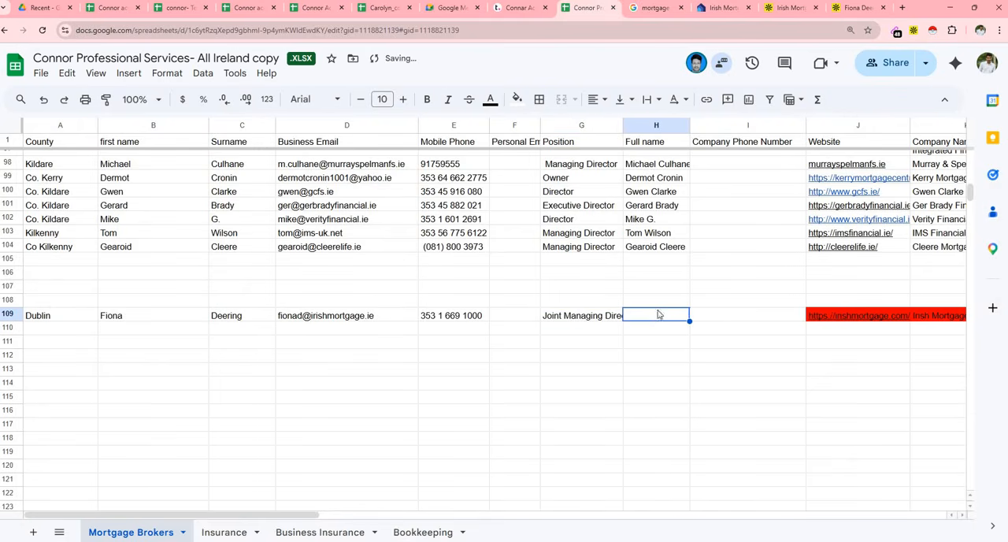
left_click(855, 7)
left_click_drag(116, 129, 50, 132)
left_click(586, 8)
key("ctrl+v")
left_click(658, 347)
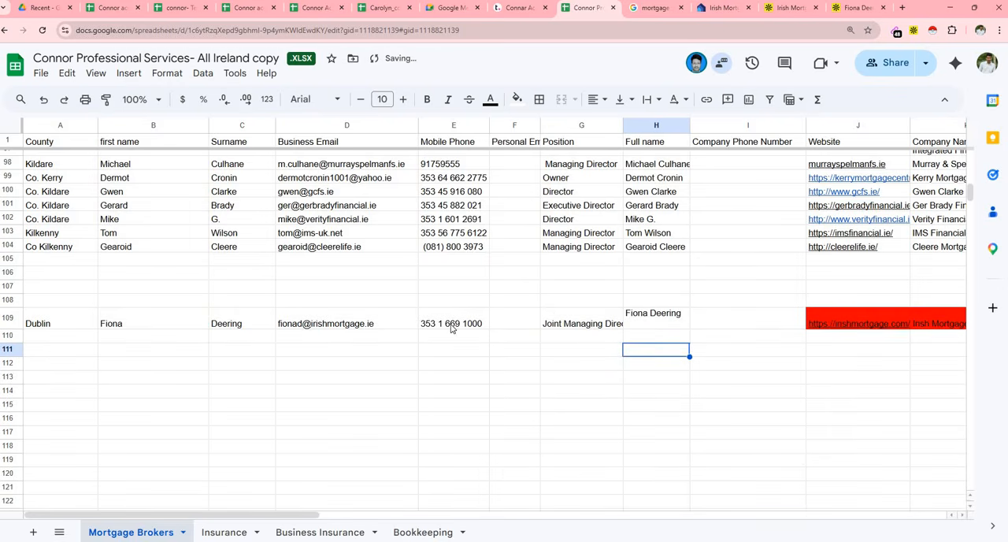
- Move the phone number from Mobile Phone cell E109 to Company Phone Number cell I109
left_click(452, 329)
right_click(452, 330)
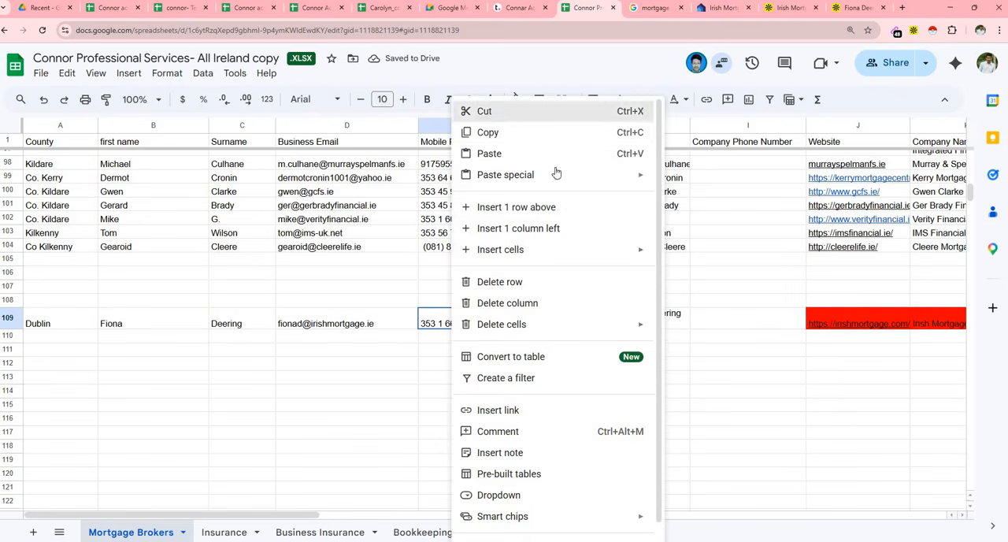
left_click(512, 111)
left_click(721, 323)
key("ctrl+v")
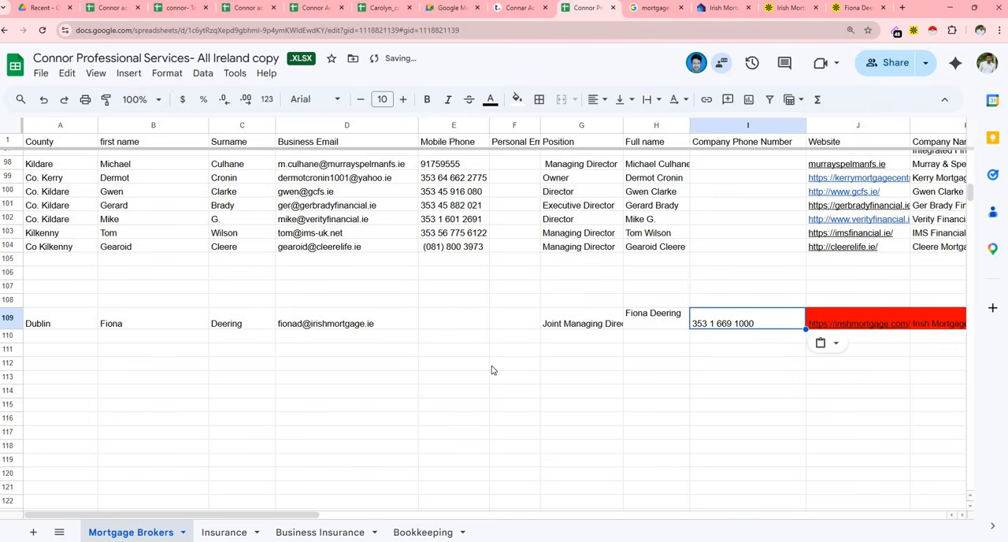
left_click(463, 313)
- Review the Irish Mortgage Corporation entry in row 109 across all columns and alongside the broker rows above it
scroll(467, 517, "right", 3)
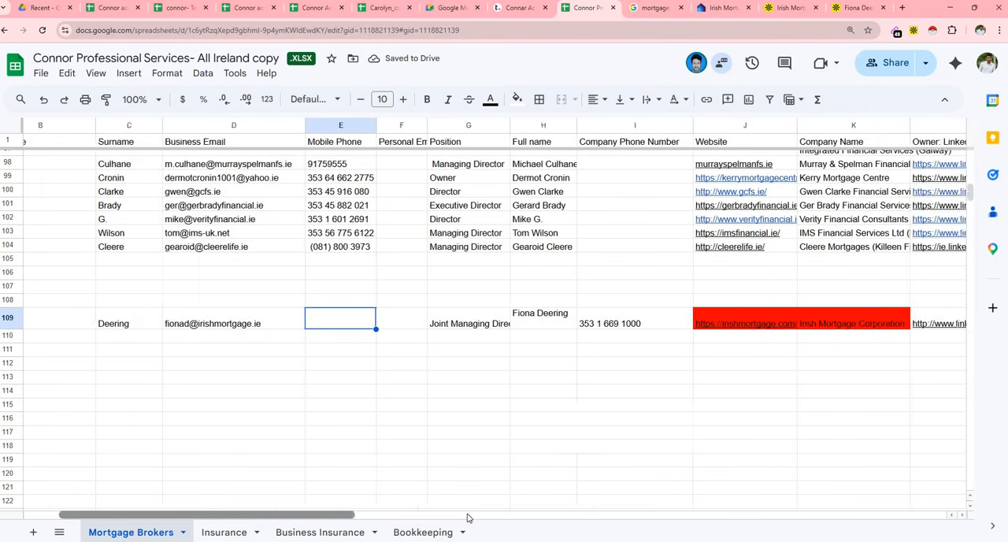
scroll(467, 517, "right", 6)
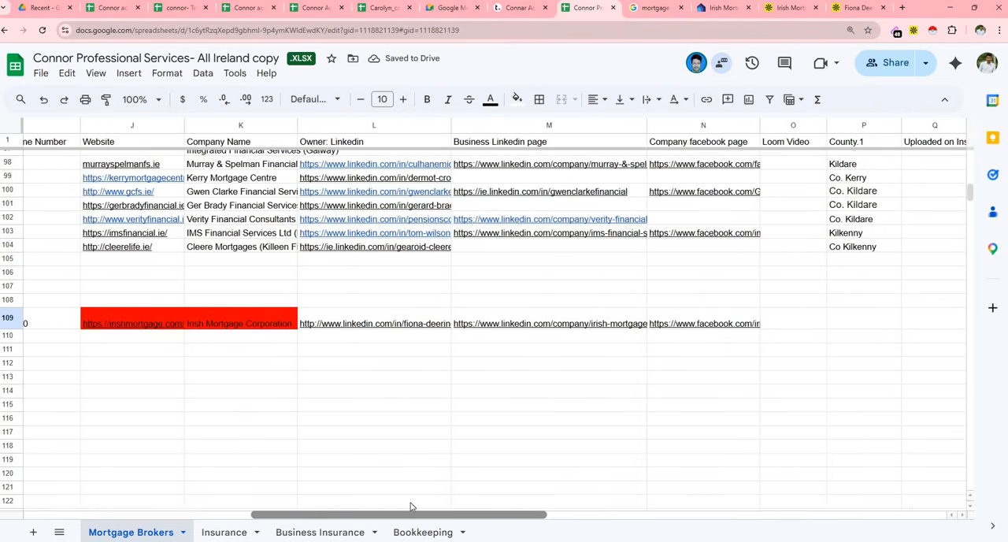
left_click_drag(412, 506, 213, 465)
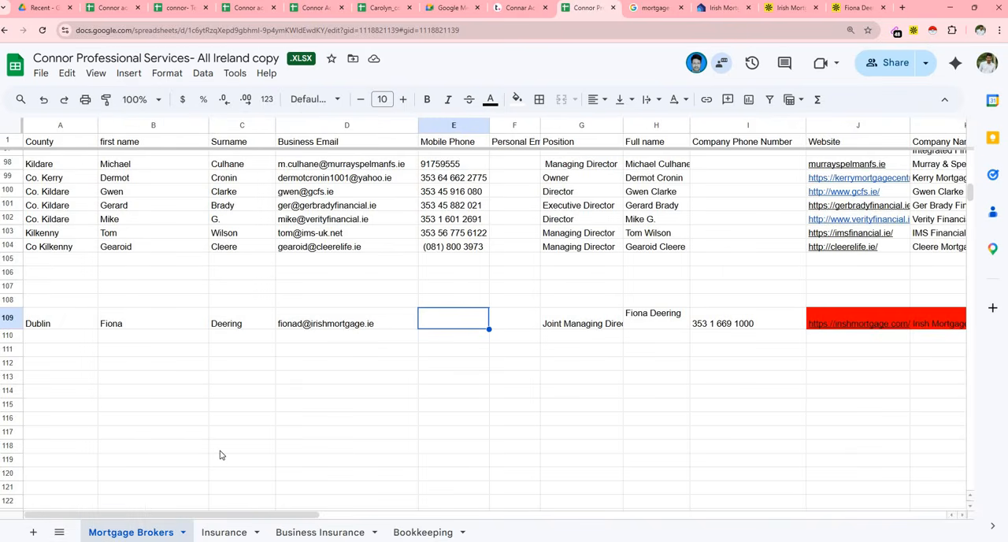
left_click(19, 322)
left_click(232, 366)
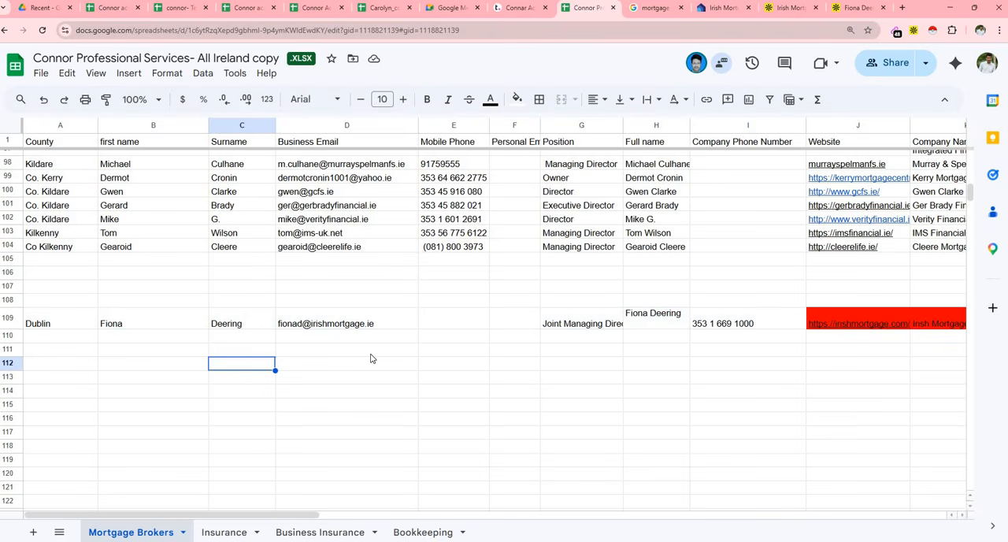
scroll(369, 355, "down", 2)
scroll(370, 358, "up", 2)
scroll(370, 358, "up", 2)
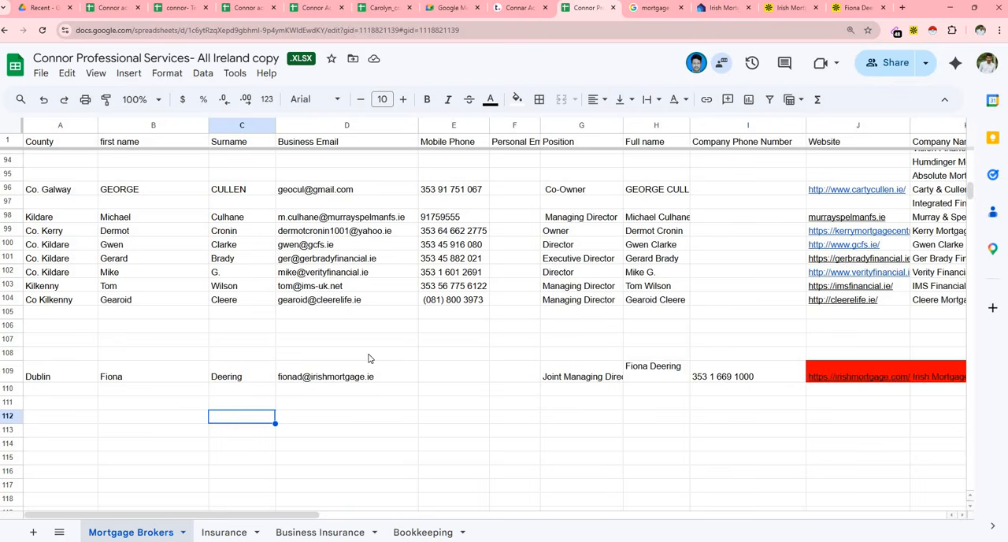
scroll(369, 358, "down", 3)
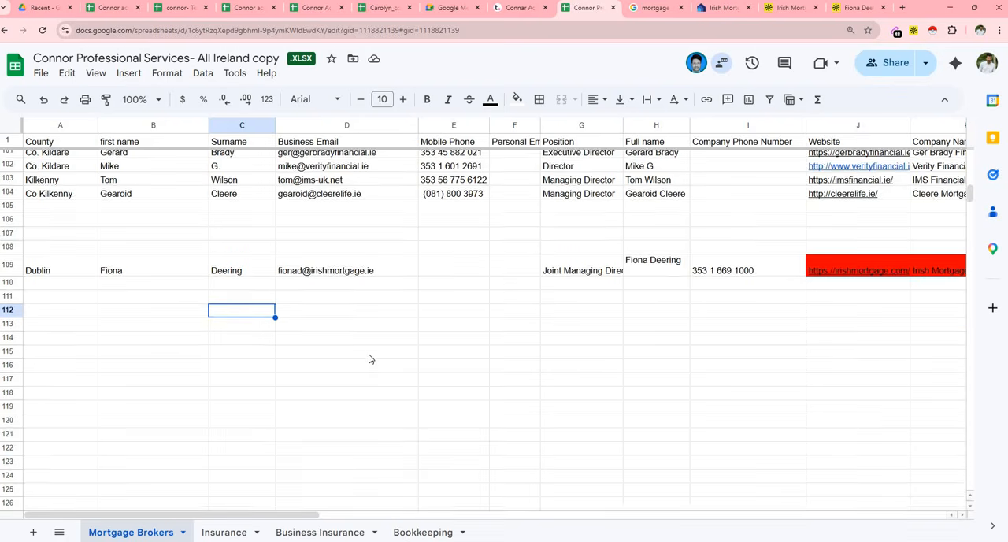